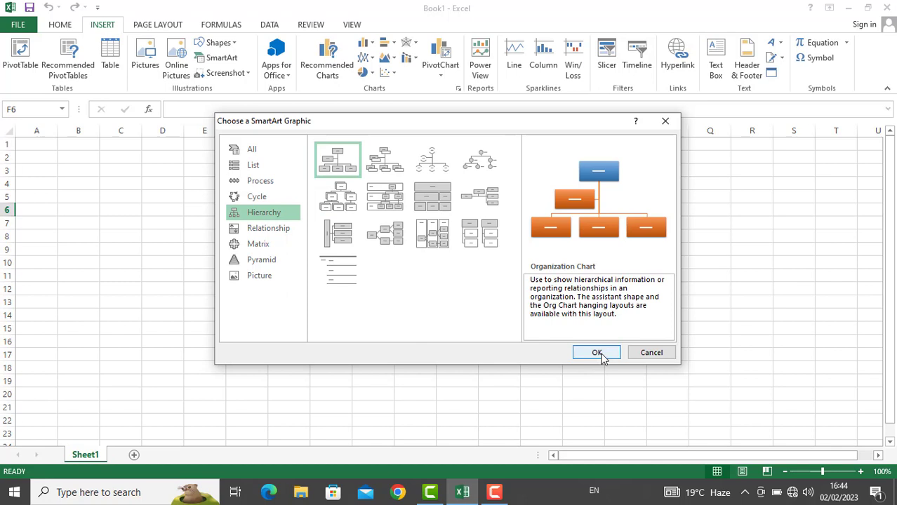
Insert an Organization Chart SmartArt graphic and apply the Basis theme to the workbook
{"action": "left_click", "coordinate": [597, 352]}
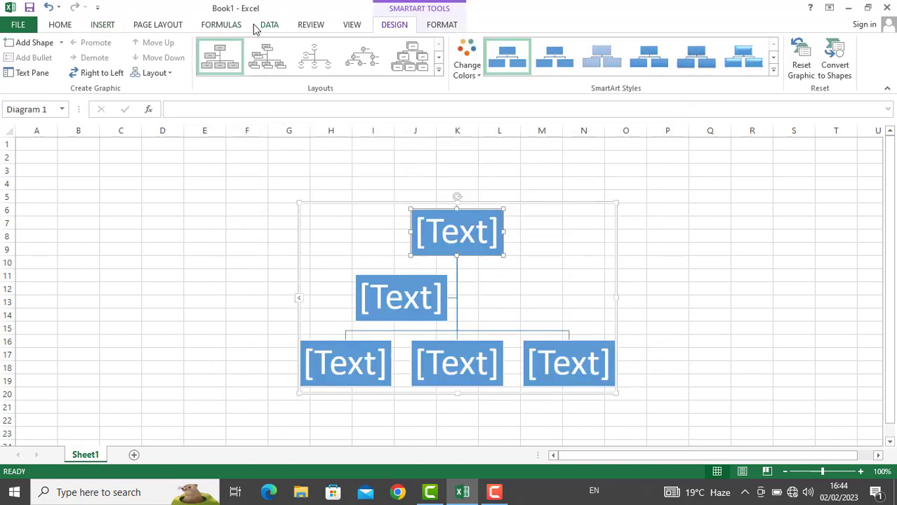
{"action": "left_click", "coordinate": [169, 25]}
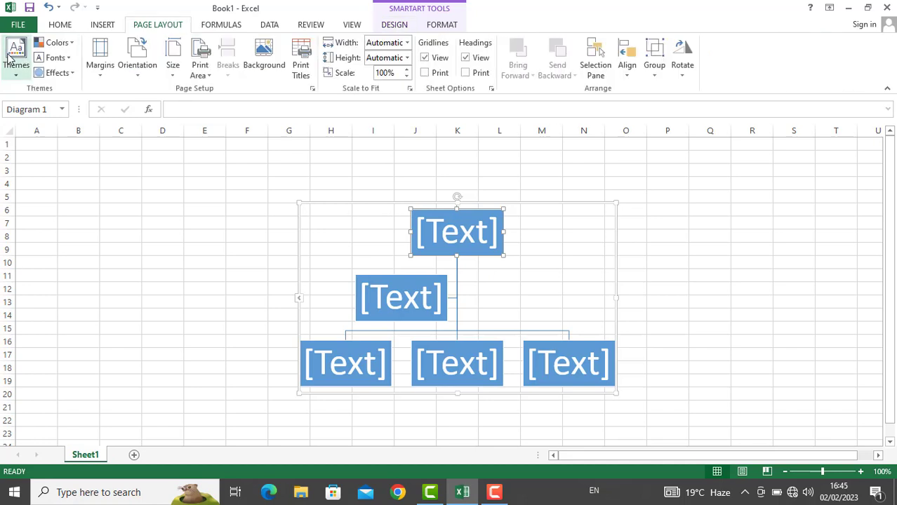
{"action": "left_click", "coordinate": [13, 56]}
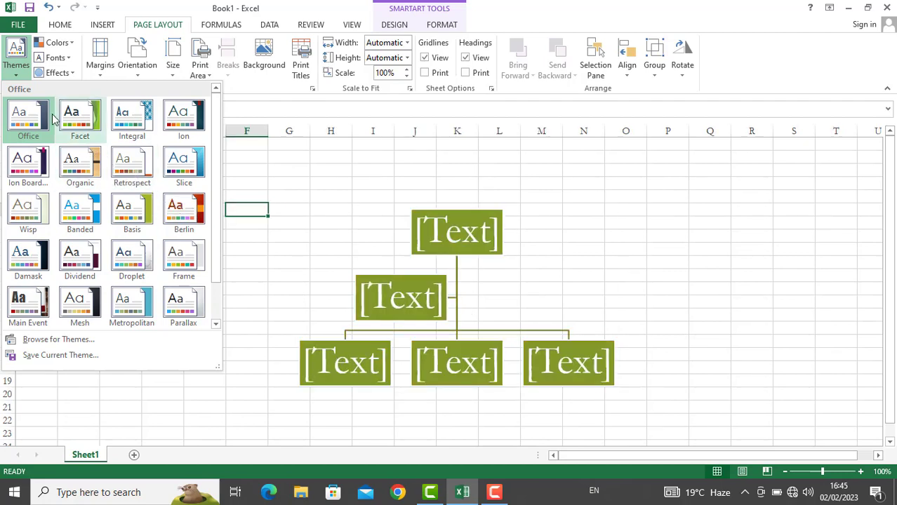
{"action": "left_click", "coordinate": [126, 218]}
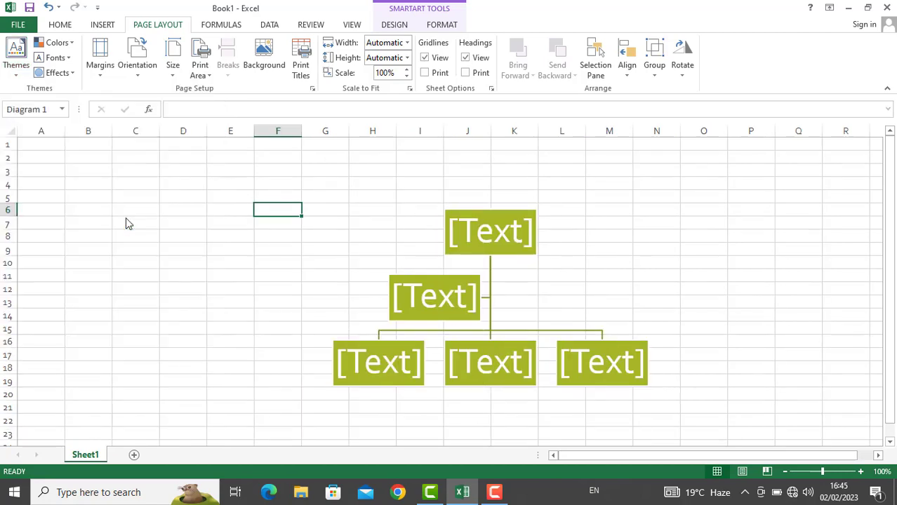
{"action": "left_click", "coordinate": [20, 68]}
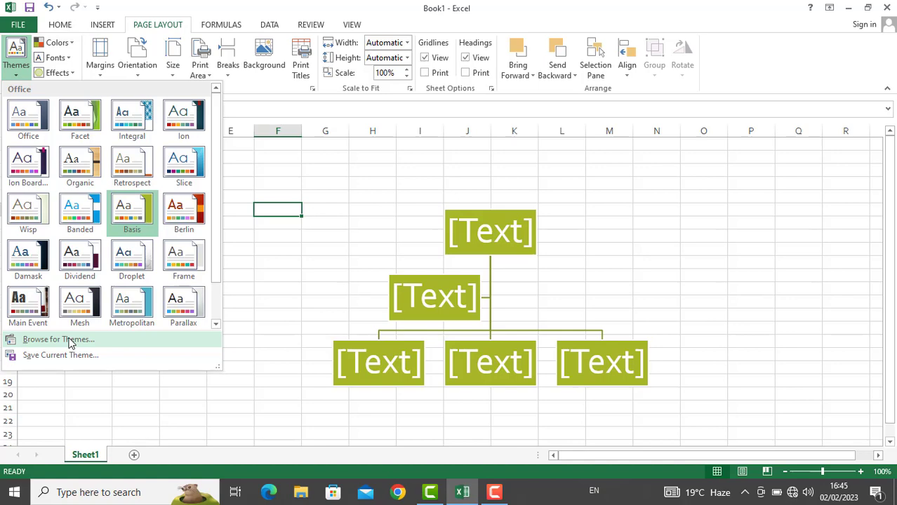
{"action": "left_click", "coordinate": [69, 341]}
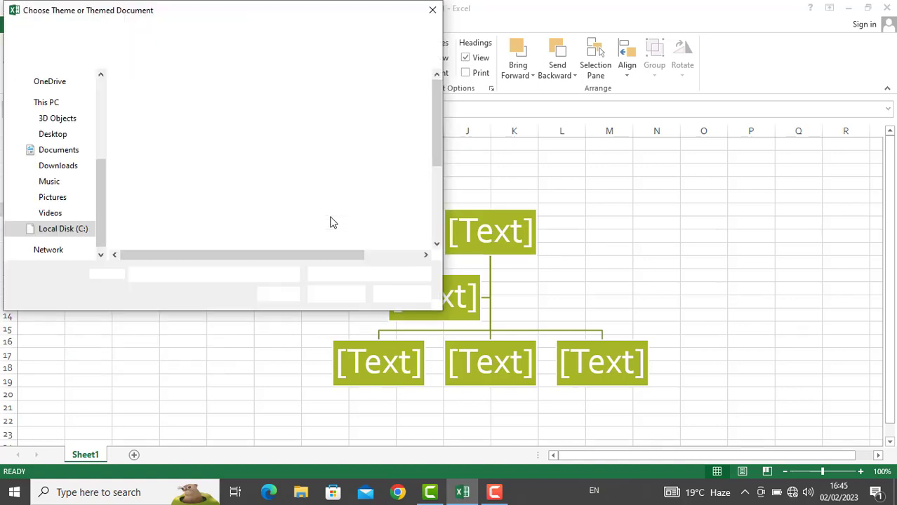
{"action": "key", "text": "Escape"}
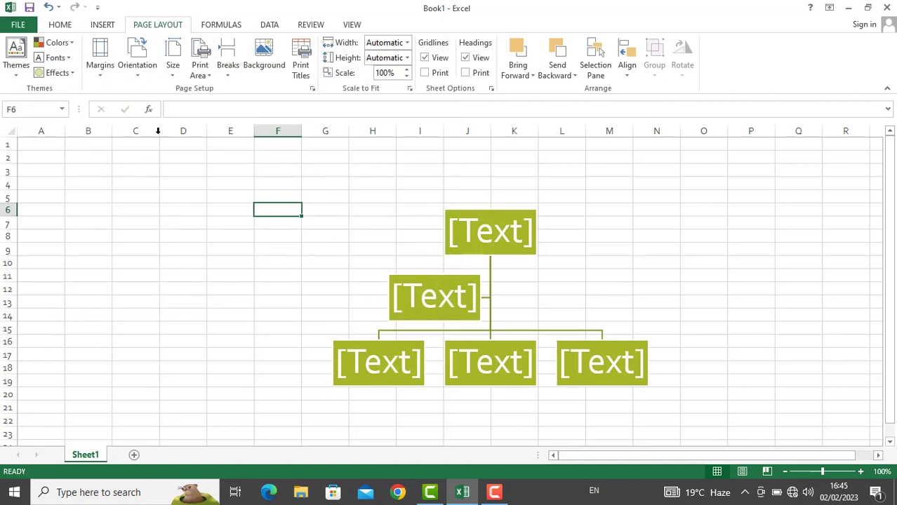
{"action": "left_click", "coordinate": [13, 68]}
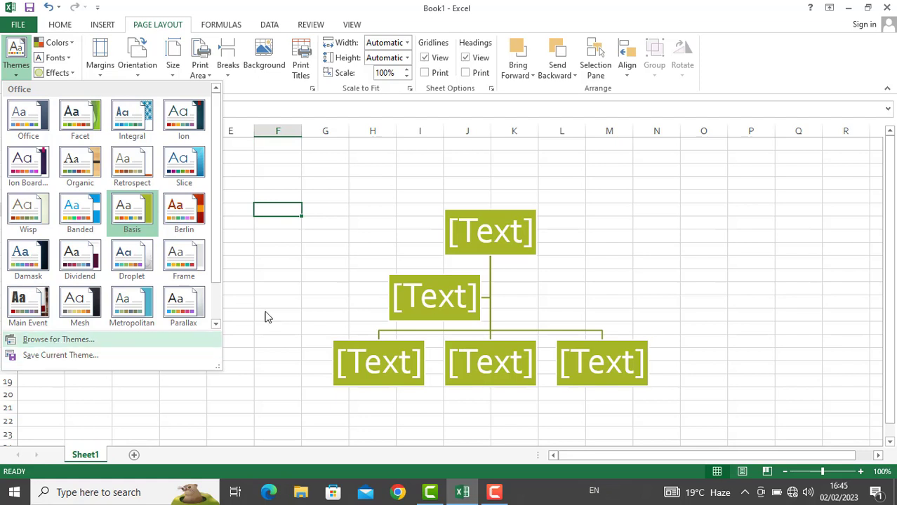
{"action": "left_click", "coordinate": [487, 243]}
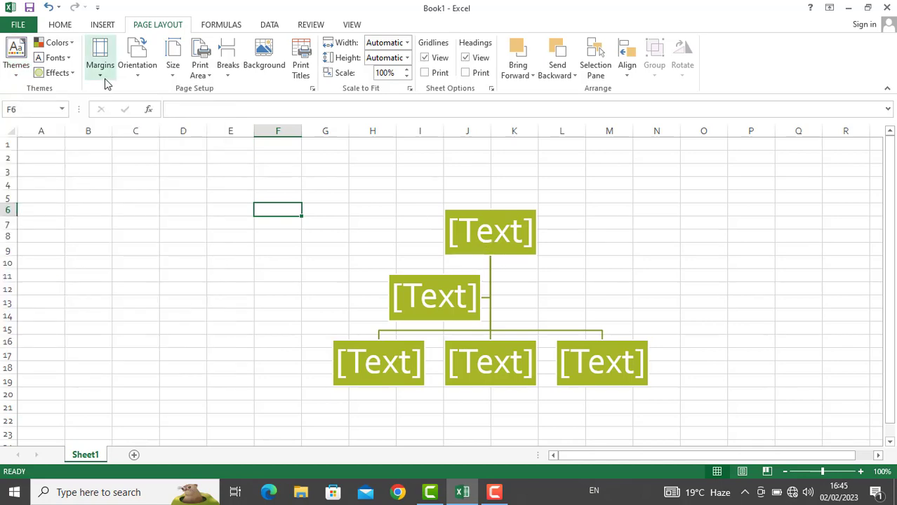
Change the workbook's theme colors to Red Orange and its theme fonts to the Custom 4 set
{"action": "left_click", "coordinate": [56, 45]}
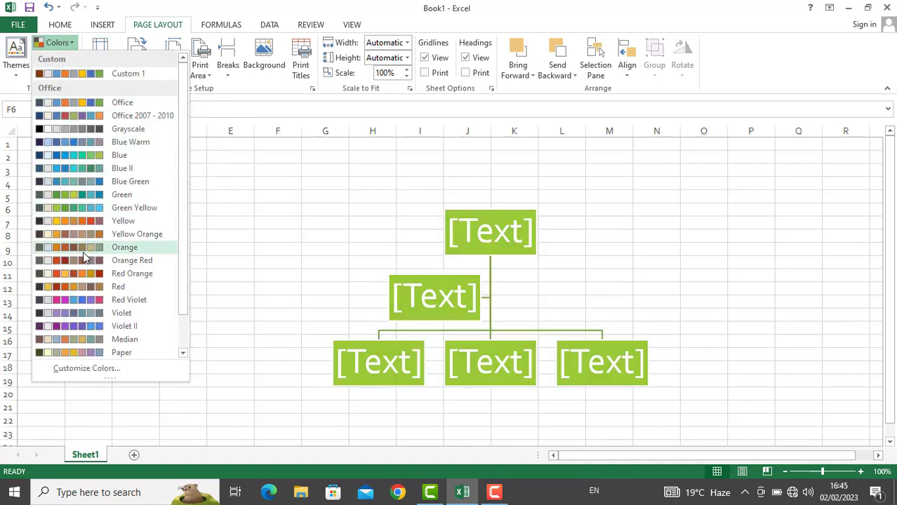
{"action": "left_click", "coordinate": [83, 273]}
{"action": "left_click", "coordinate": [57, 58]}
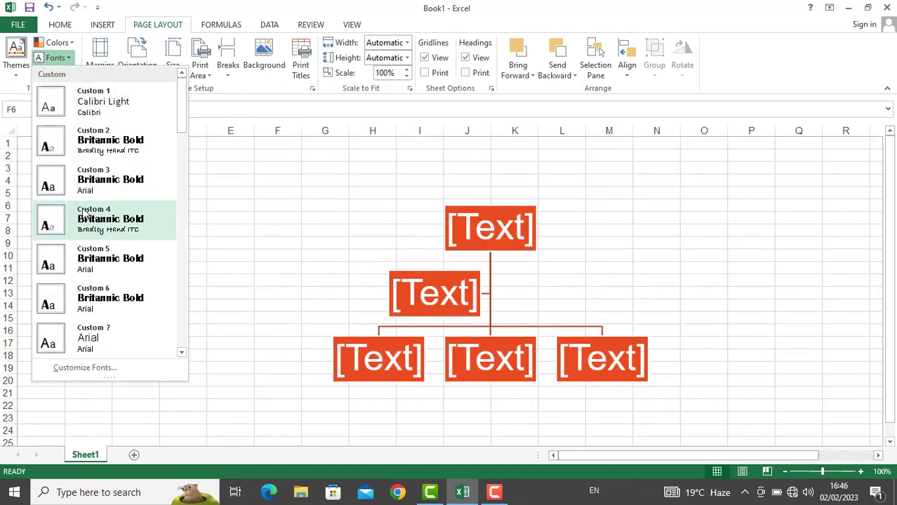
{"action": "left_click", "coordinate": [87, 235]}
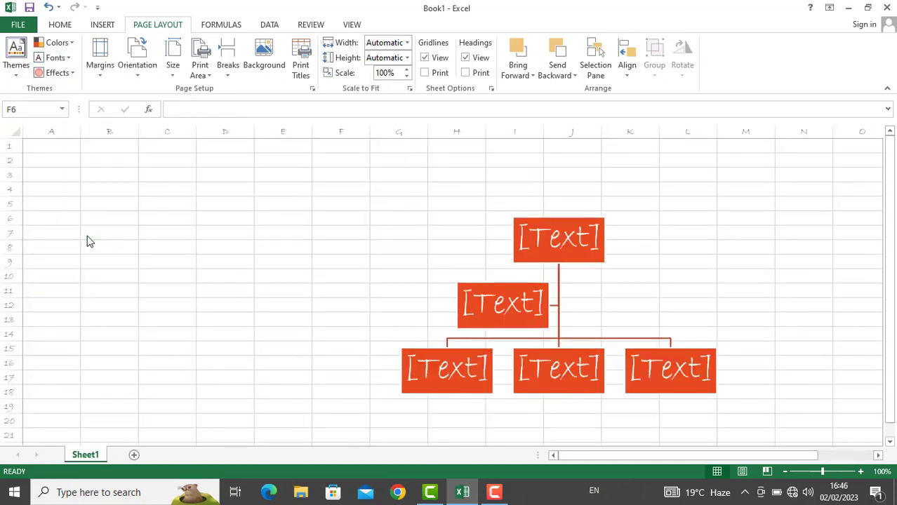
Apply the Inset theme effects to the workbook and select cell C5
{"action": "left_click", "coordinate": [62, 76]}
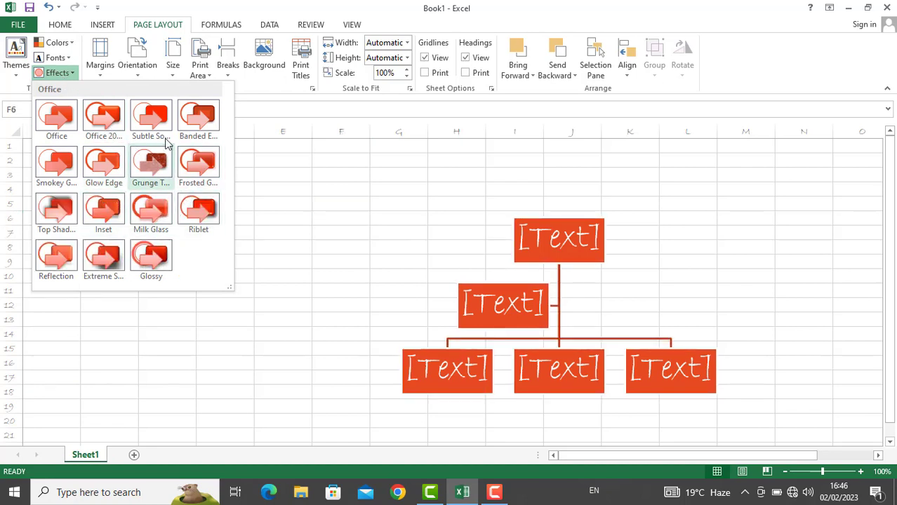
{"action": "left_click", "coordinate": [99, 235]}
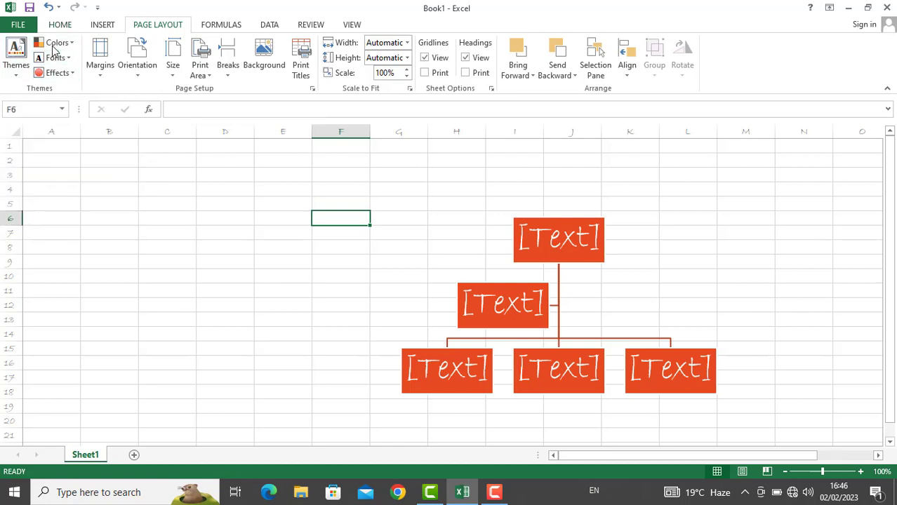
{"action": "left_click", "coordinate": [179, 205]}
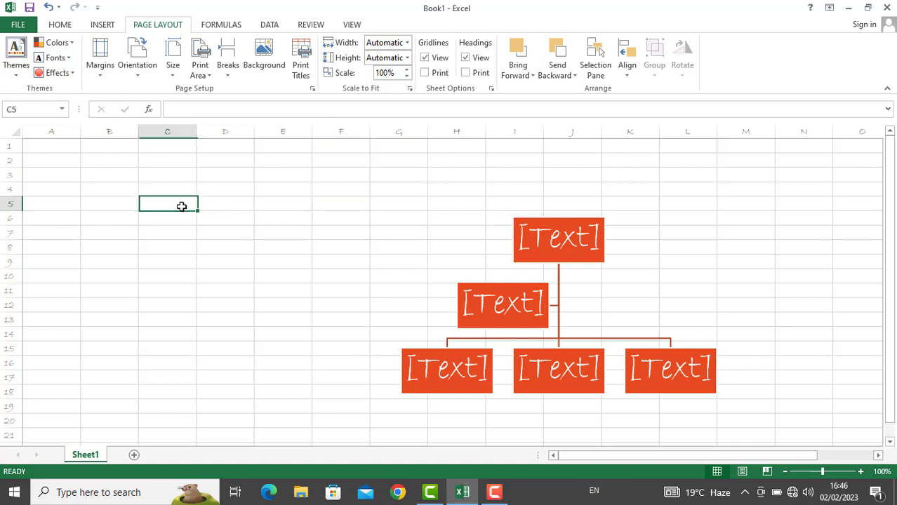
Create a new blank workbook and fill the range C2:P25 with the text "sdfas"
{"action": "key", "text": "ctrl+n"}
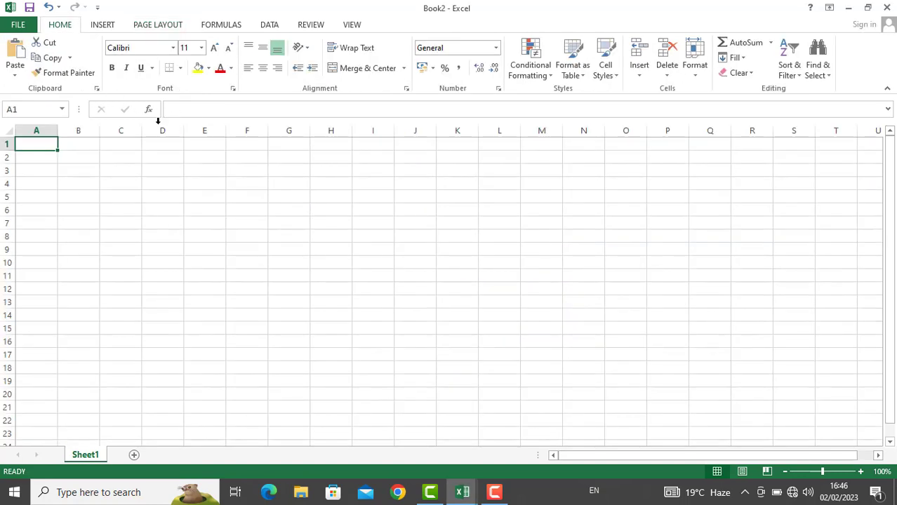
{"action": "left_click", "coordinate": [134, 159]}
{"action": "left_click_drag", "start_coordinate": [495, 393], "coordinate": [650, 445], "text": "shift"}
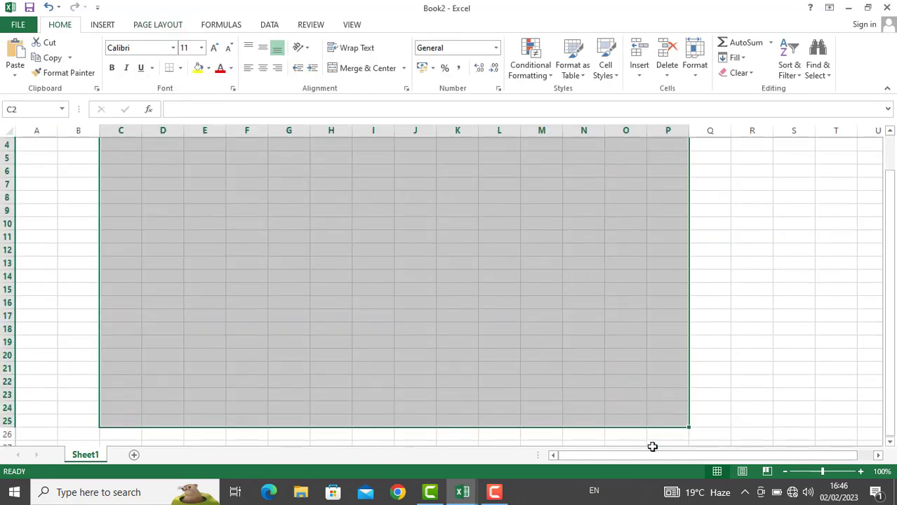
{"action": "type", "text": "sdfas"}
{"action": "key", "text": "ctrl+Return"}
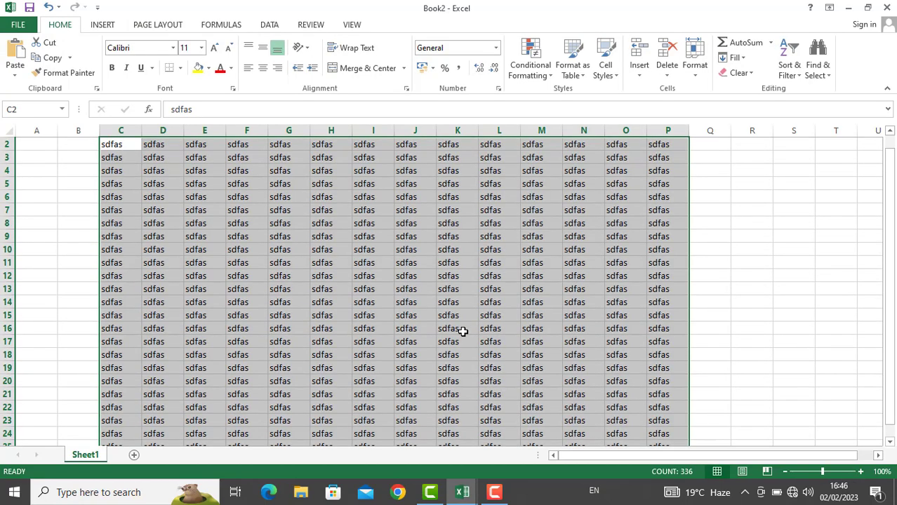
{"action": "left_click", "coordinate": [459, 330]}
Set the sheet's page margins to the Normal preset
{"action": "left_click", "coordinate": [159, 25]}
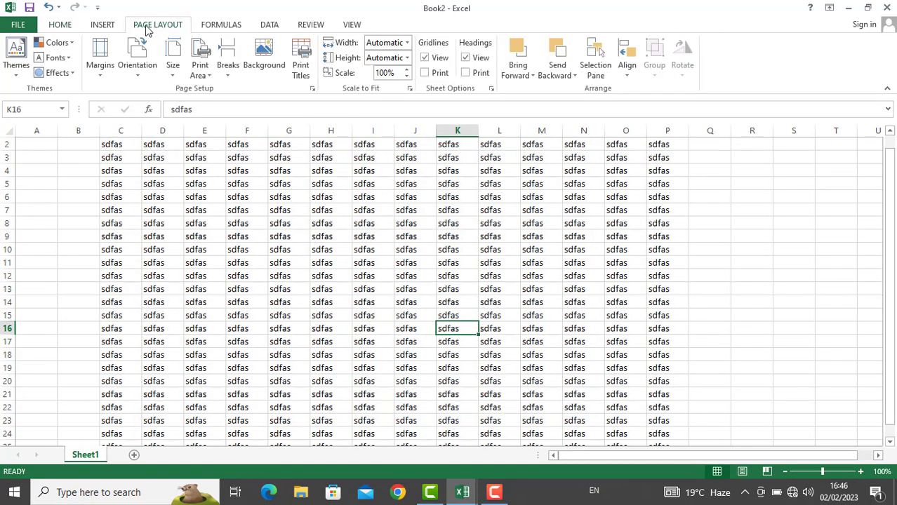
{"action": "left_click", "coordinate": [100, 58]}
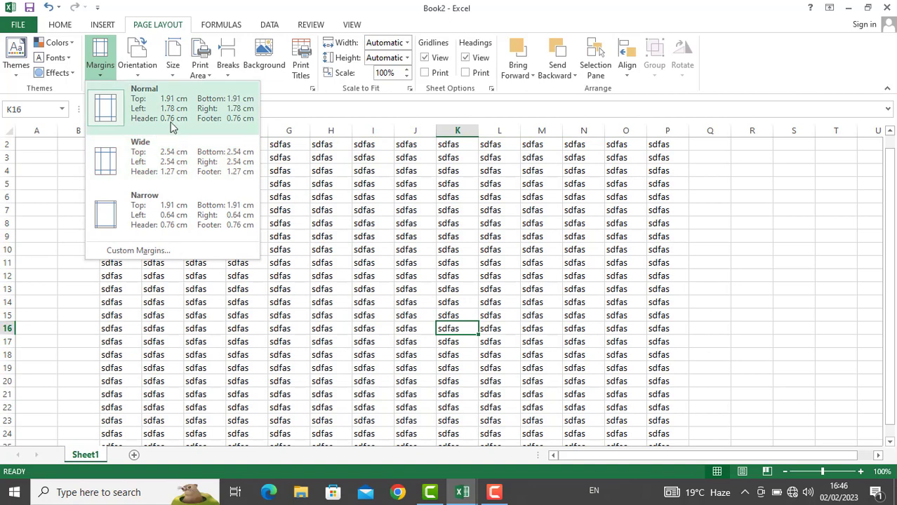
{"action": "left_click", "coordinate": [172, 124]}
Set the page orientation to Portrait and the paper size to A4
{"action": "left_click", "coordinate": [135, 70]}
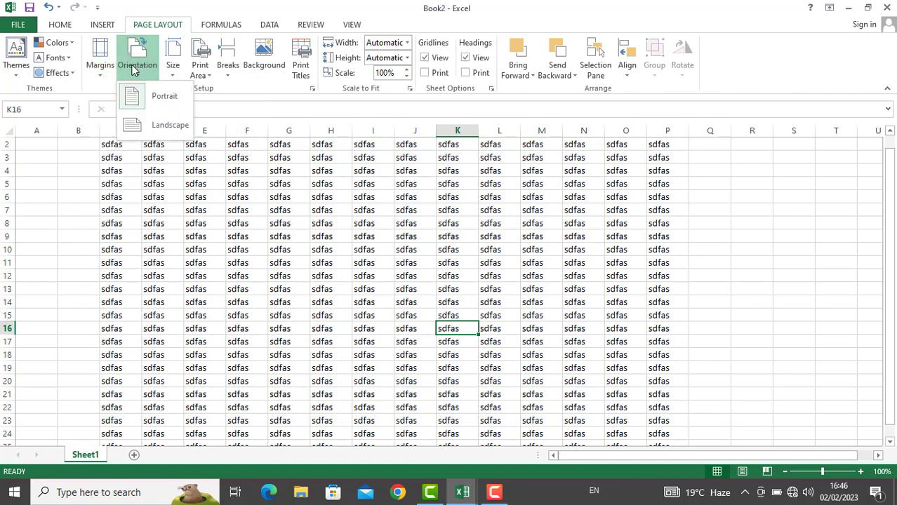
{"action": "left_click", "coordinate": [150, 98]}
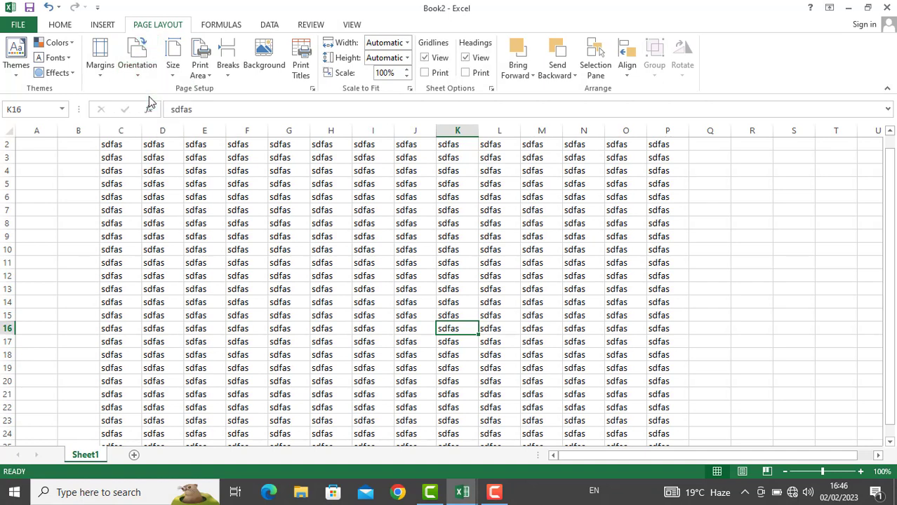
{"action": "left_click", "coordinate": [137, 68]}
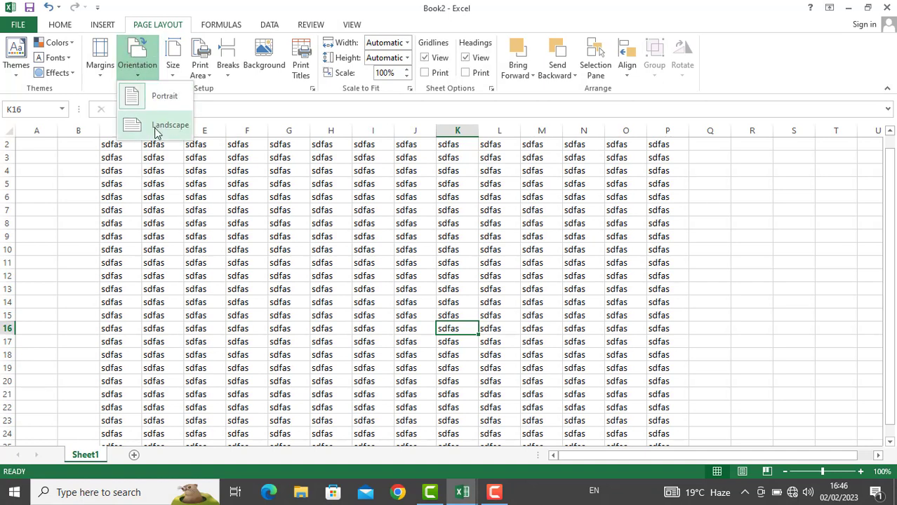
{"action": "left_click", "coordinate": [162, 99]}
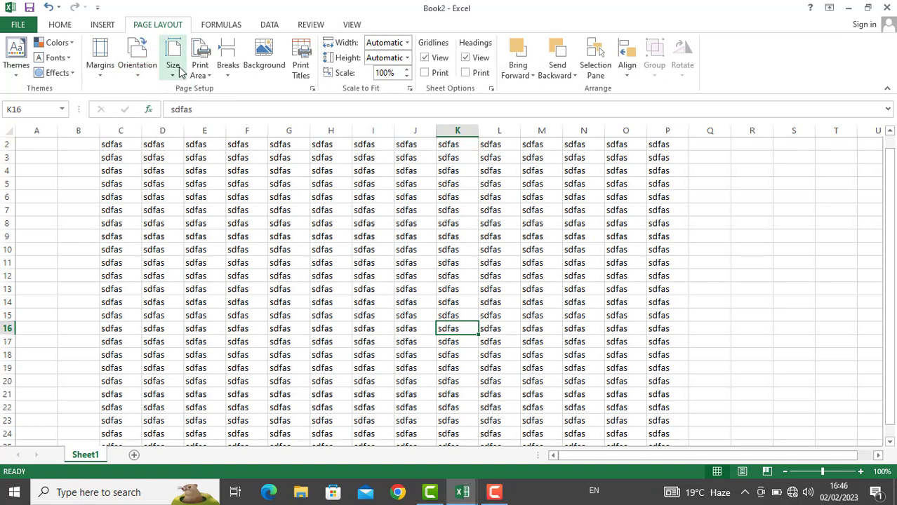
{"action": "left_click", "coordinate": [173, 59]}
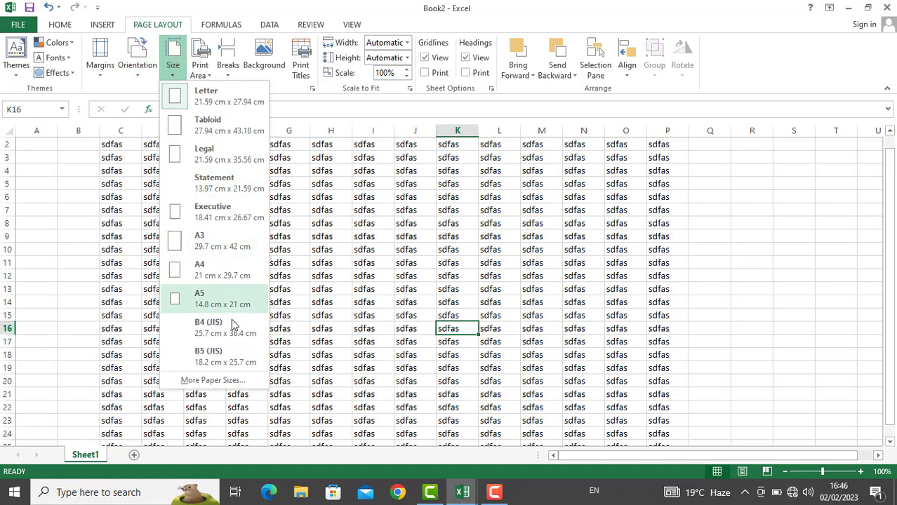
{"action": "left_click", "coordinate": [231, 279]}
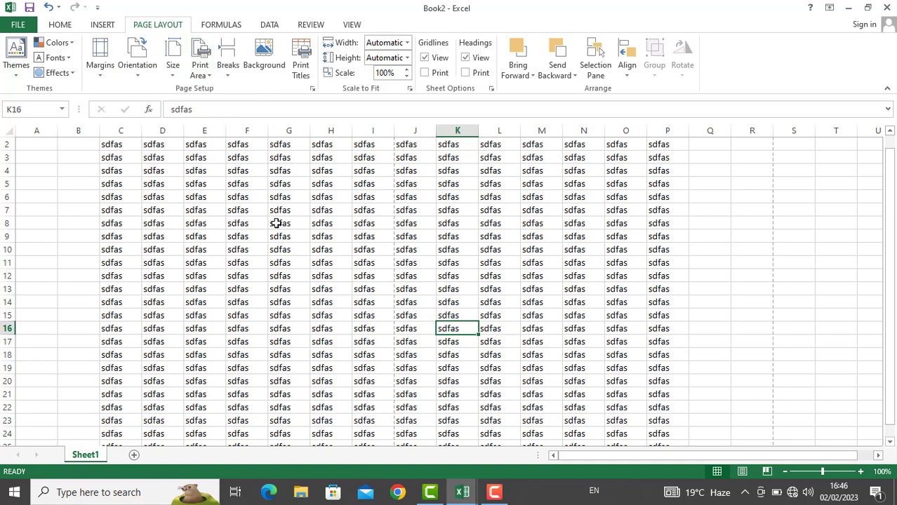
Set the range F4:K13 as the print area and check it in the print preview
{"action": "left_click_drag", "start_coordinate": [261, 224], "coordinate": [521, 363]}
{"action": "left_click", "coordinate": [339, 264]}
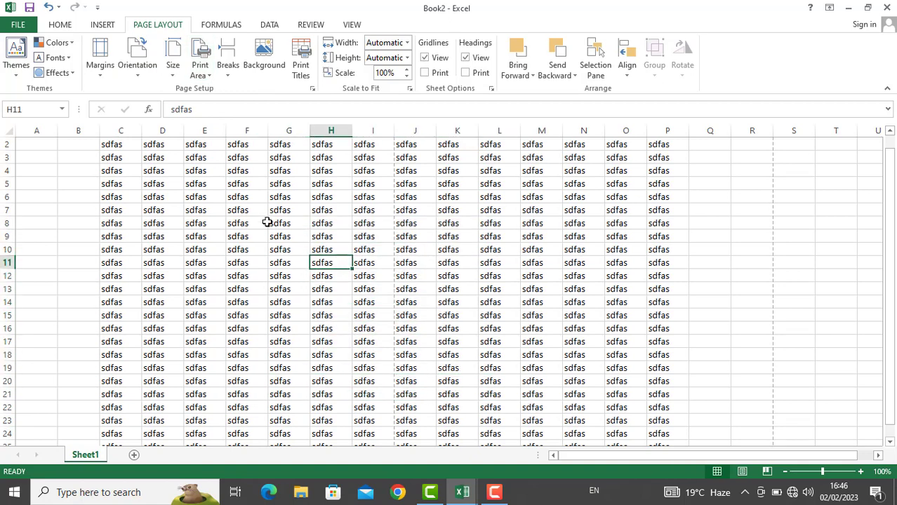
{"action": "left_click_drag", "start_coordinate": [244, 171], "coordinate": [468, 284]}
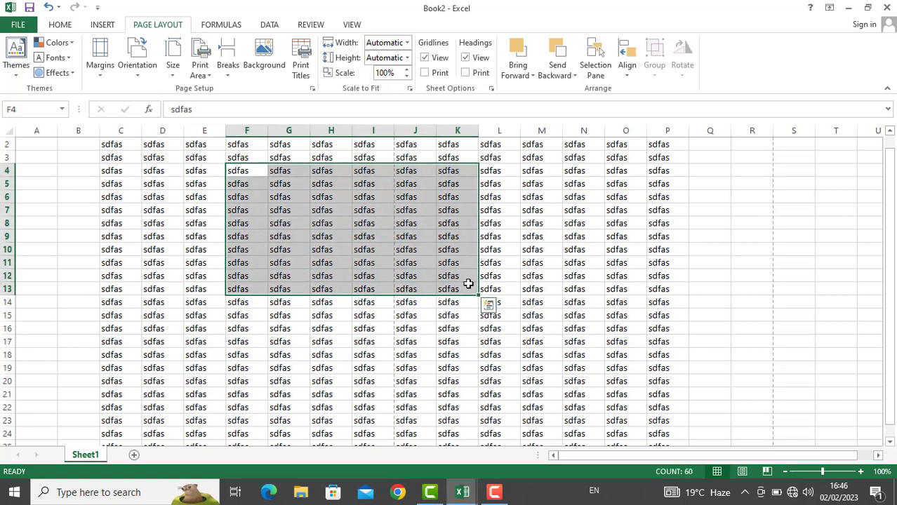
{"action": "left_click", "coordinate": [205, 73]}
{"action": "left_click", "coordinate": [213, 92]}
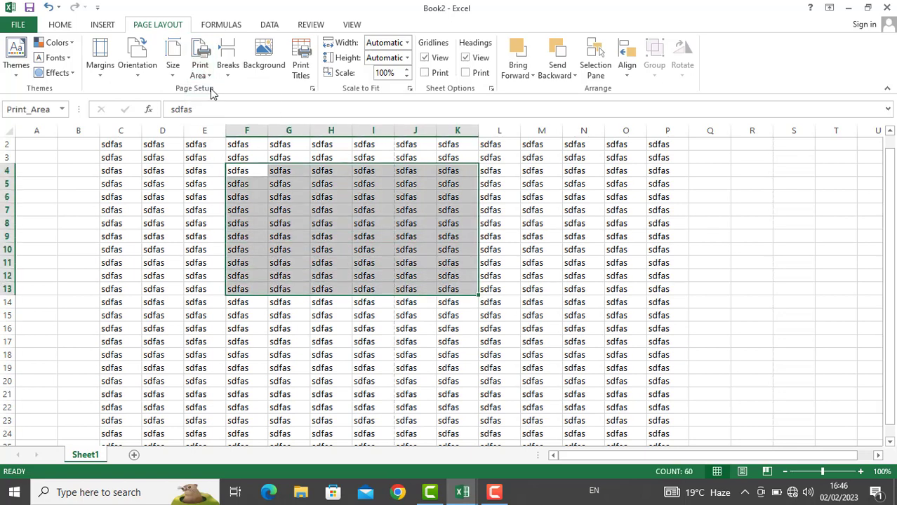
{"action": "key", "text": "ctrl+p"}
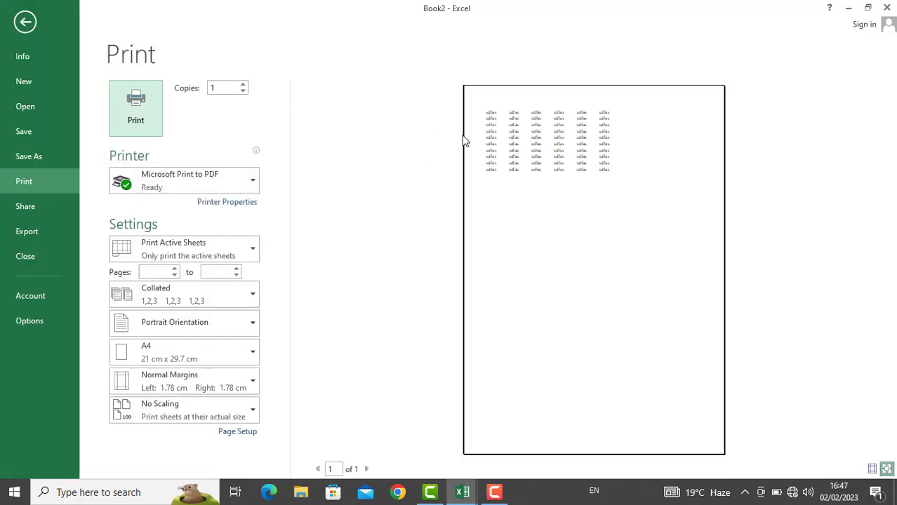
{"action": "key", "text": "Escape"}
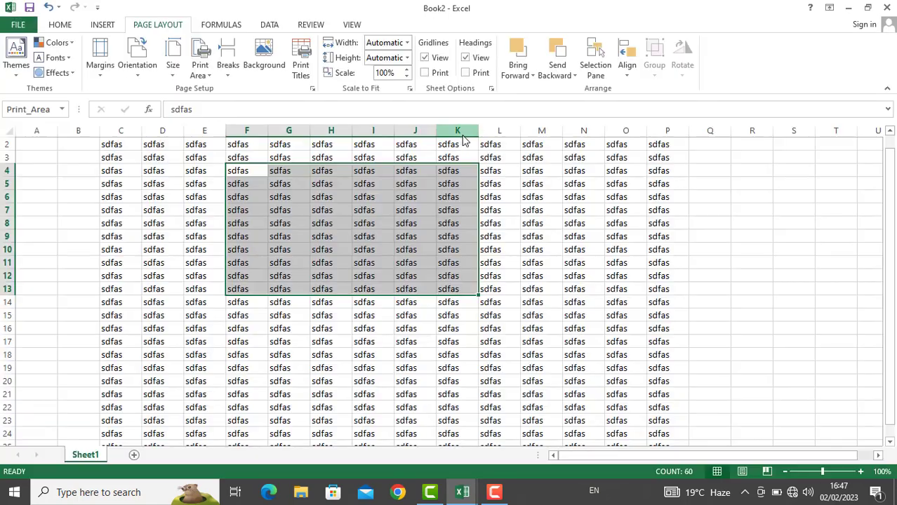
Clear the sheet's print area, select cell H8 and open the print preview briefly to check
{"action": "left_click", "coordinate": [207, 70]}
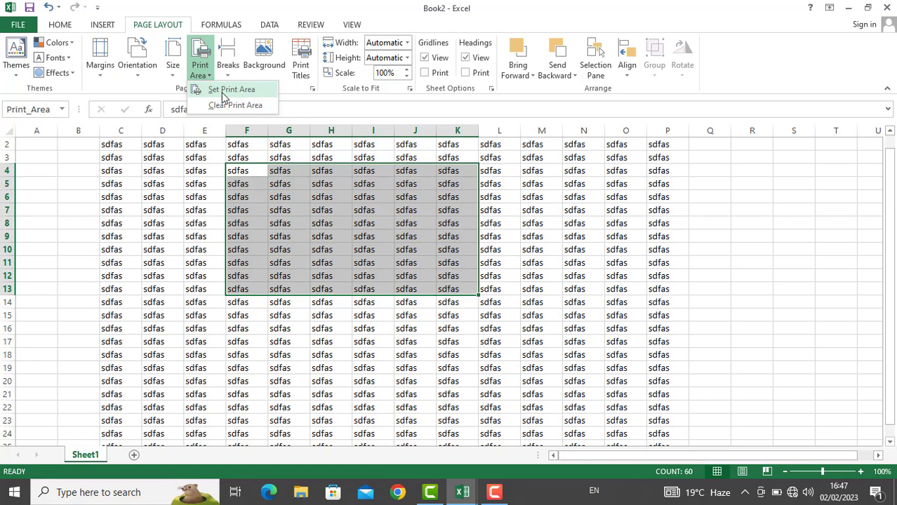
{"action": "left_click", "coordinate": [212, 105]}
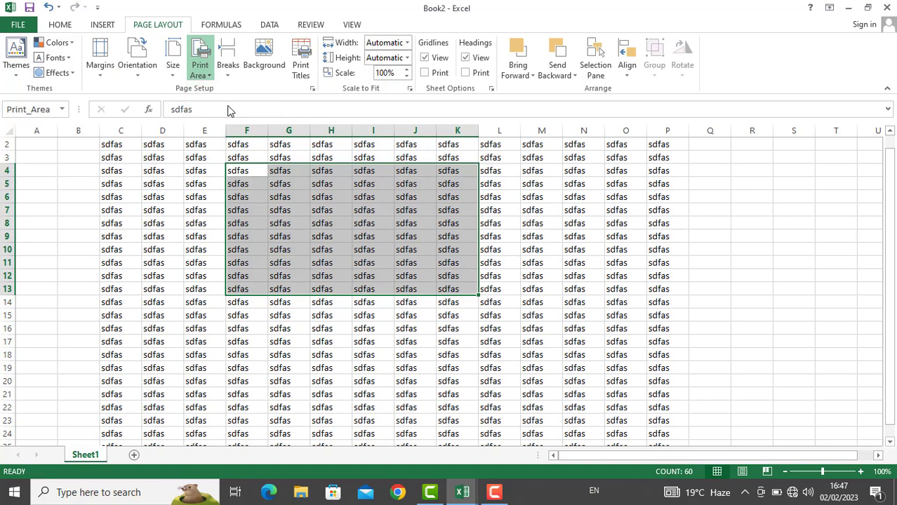
{"action": "left_click", "coordinate": [313, 225]}
{"action": "key", "text": "ctrl+p"}
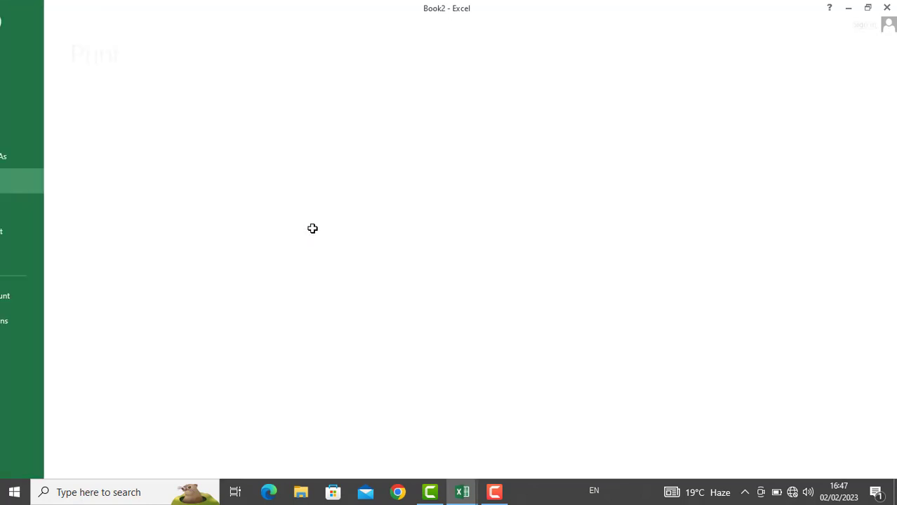
{"action": "key", "text": "Escape"}
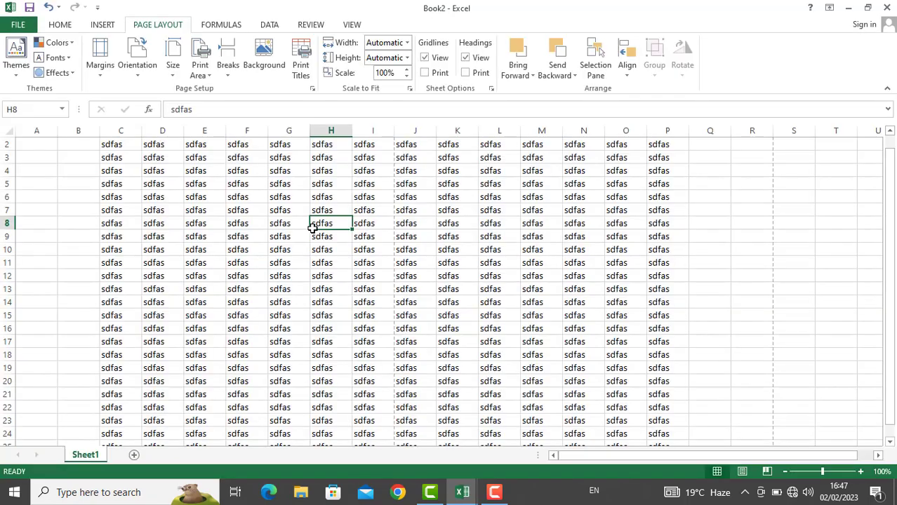
Insert a page break at cell H8 and remove it again
{"action": "left_click", "coordinate": [226, 70]}
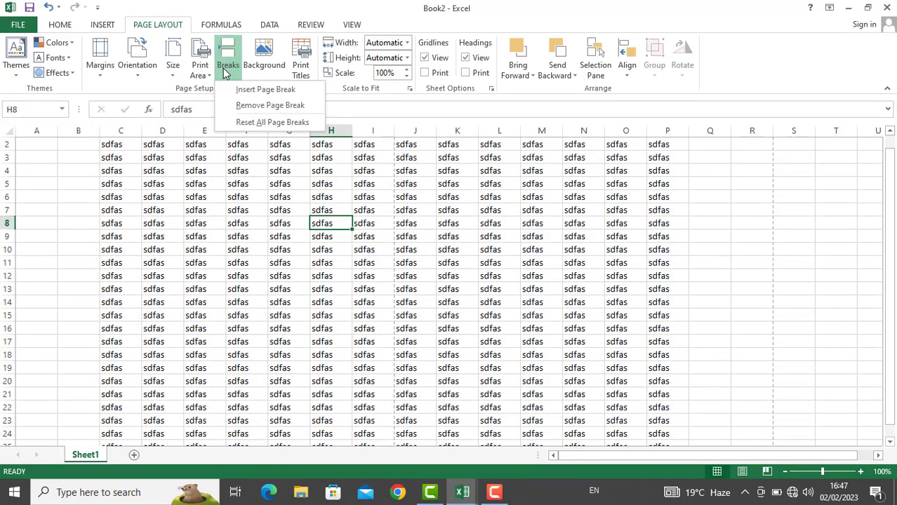
{"action": "left_click", "coordinate": [250, 91]}
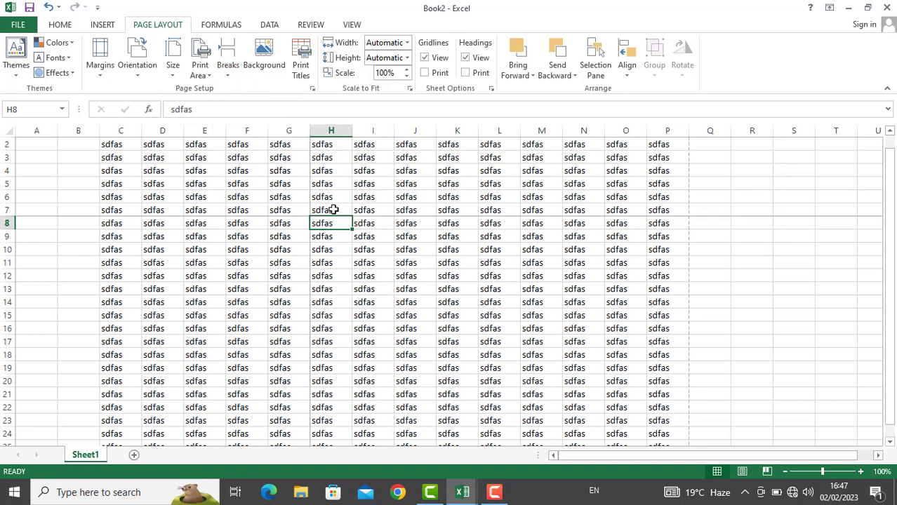
{"action": "left_click", "coordinate": [227, 59]}
{"action": "left_click", "coordinate": [228, 106]}
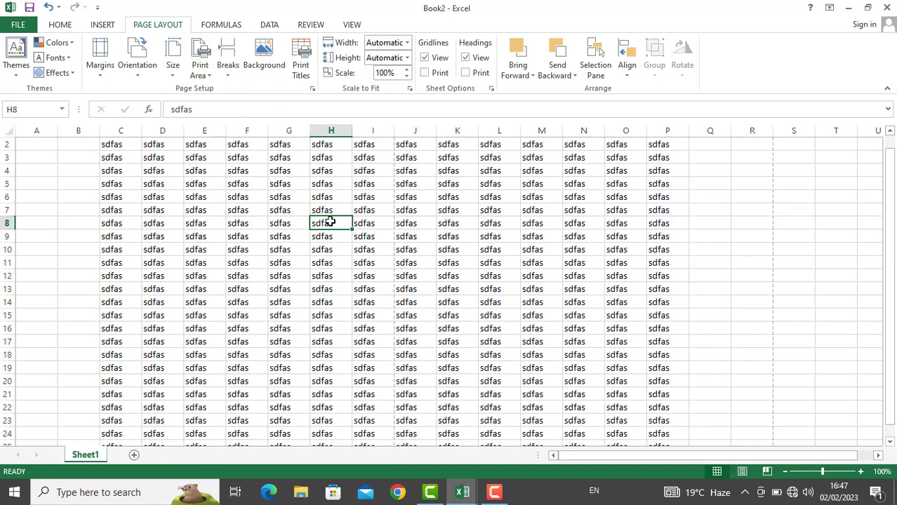
{"action": "left_click", "coordinate": [226, 71]}
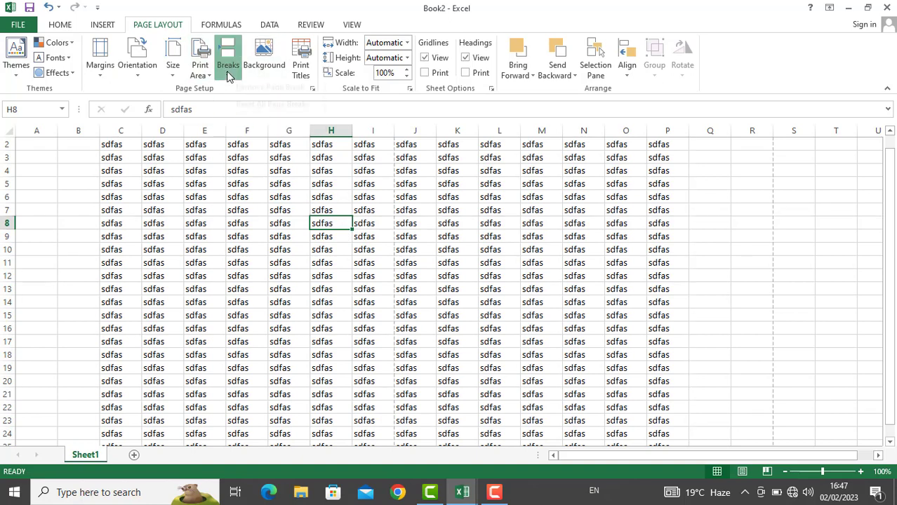
{"action": "left_click", "coordinate": [259, 151]}
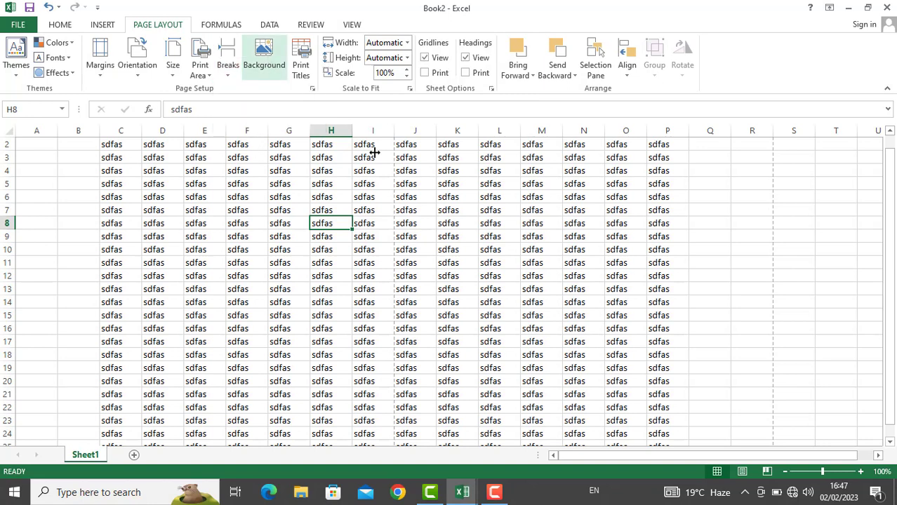
{"action": "left_click", "coordinate": [274, 74]}
{"action": "left_click", "coordinate": [471, 283]}
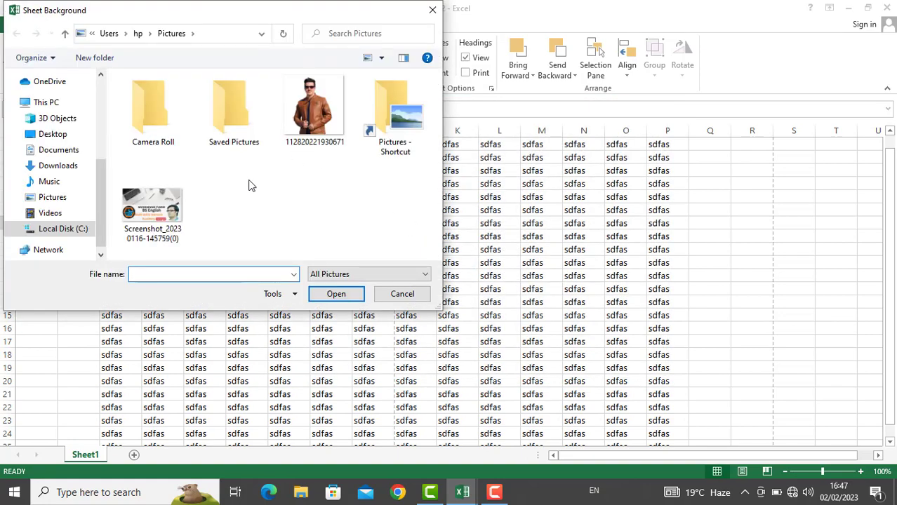
{"action": "left_click", "coordinate": [153, 211]}
{"action": "left_click", "coordinate": [336, 293]}
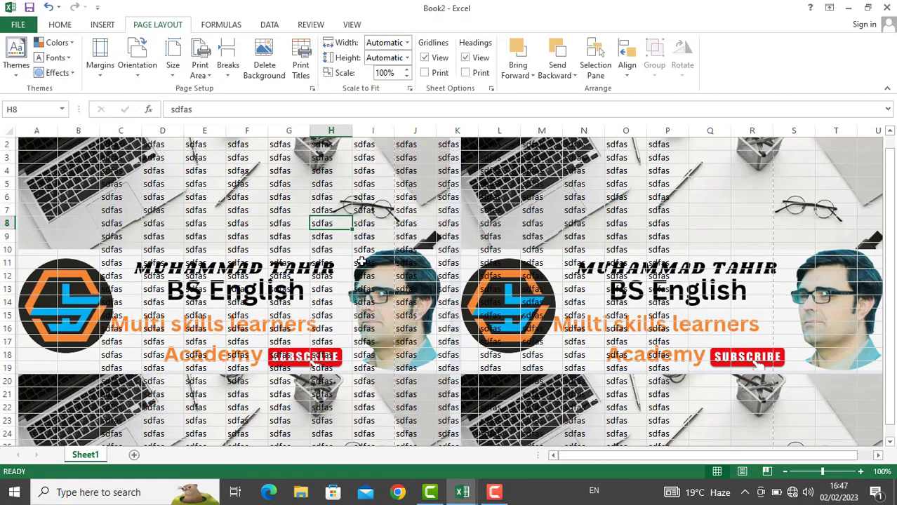
{"action": "key", "text": "ctrl+z"}
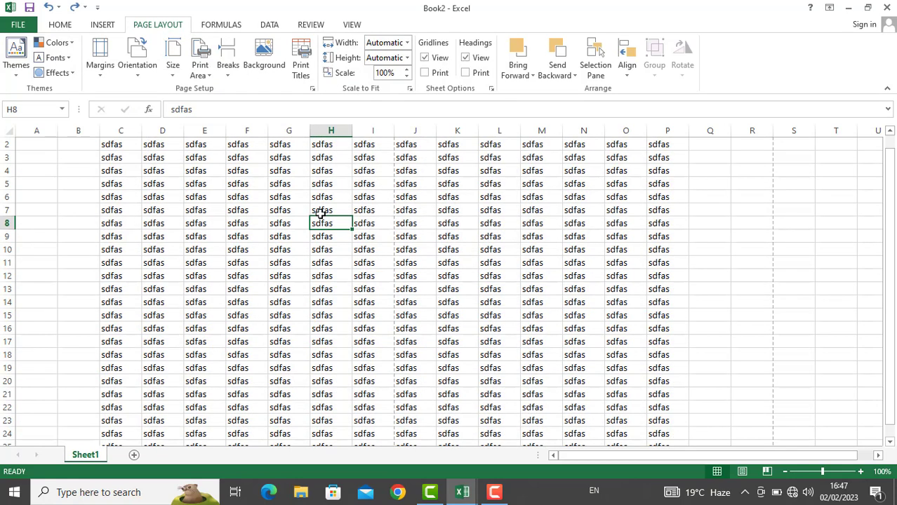
Select the range E2:M8 as the print area in the Page Setup dialog
{"action": "left_click", "coordinate": [299, 75]}
{"action": "left_click", "coordinate": [538, 84]}
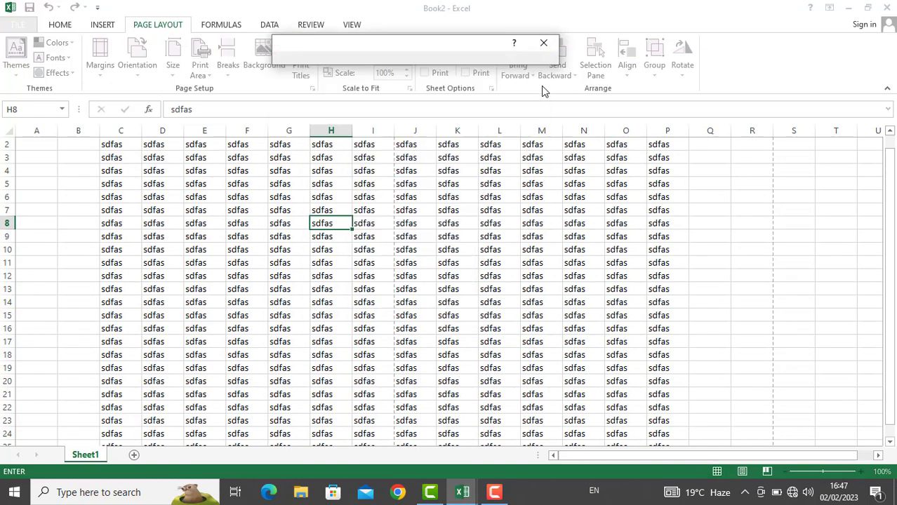
{"action": "left_click_drag", "start_coordinate": [190, 149], "coordinate": [558, 221]}
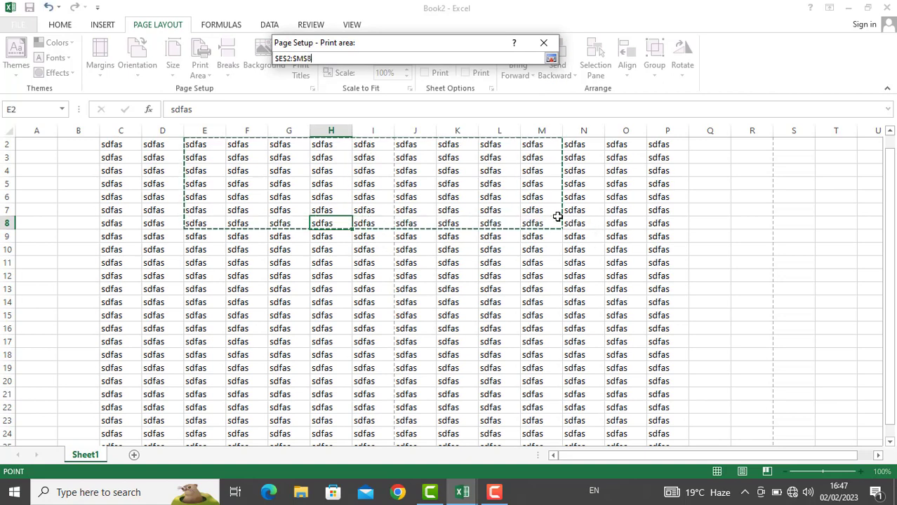
{"action": "left_click", "coordinate": [551, 58]}
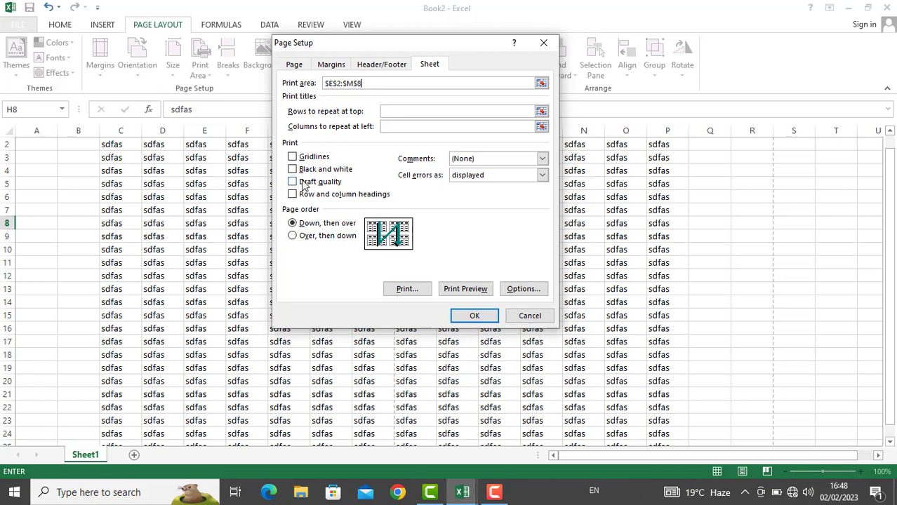
Enable printing of gridlines, black and white, draft quality and row and column headings, with the page order Over, then down
{"action": "left_click", "coordinate": [307, 158]}
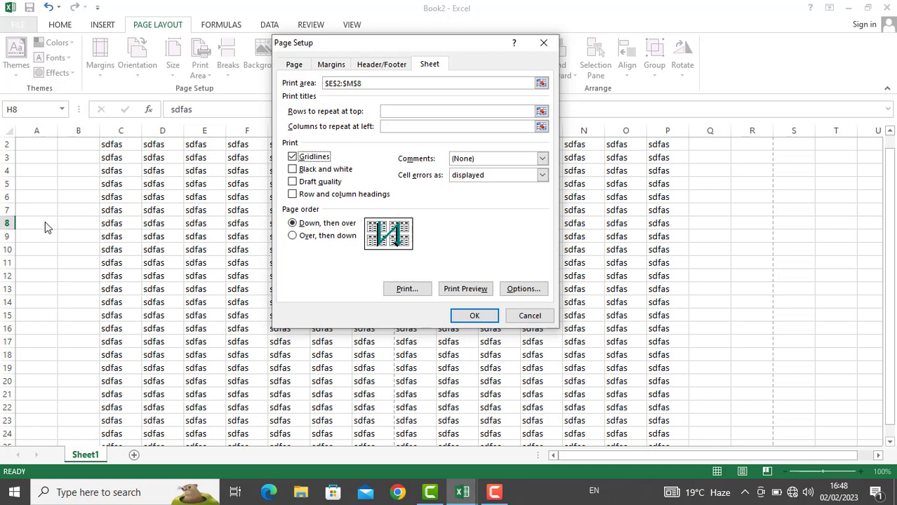
{"action": "left_click", "coordinate": [320, 171]}
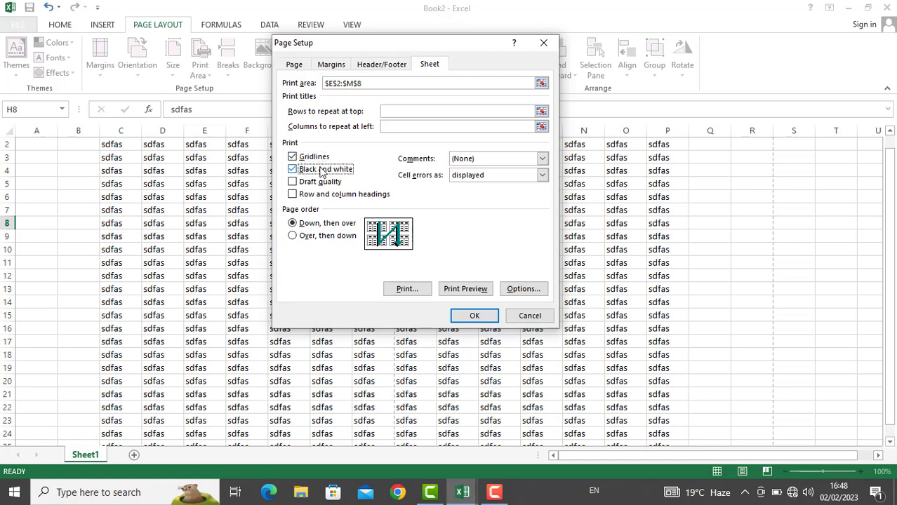
{"action": "left_click", "coordinate": [315, 183]}
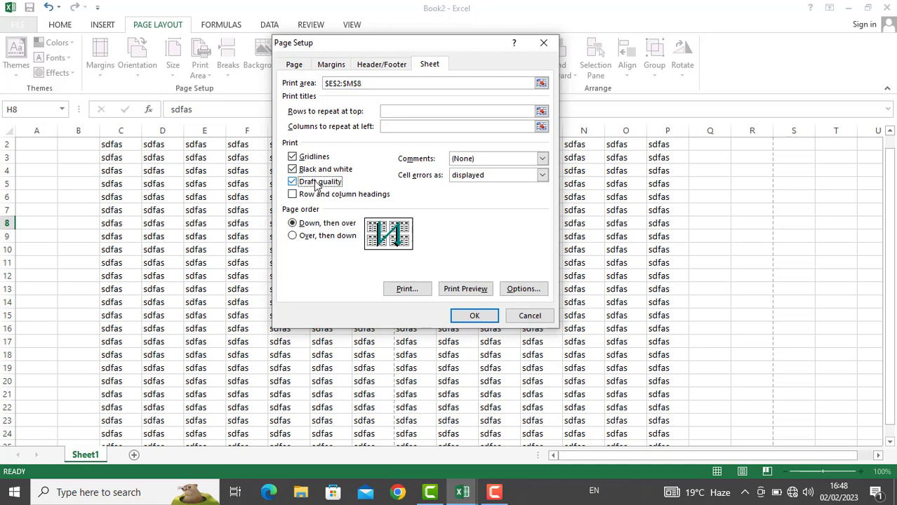
{"action": "left_click", "coordinate": [310, 196]}
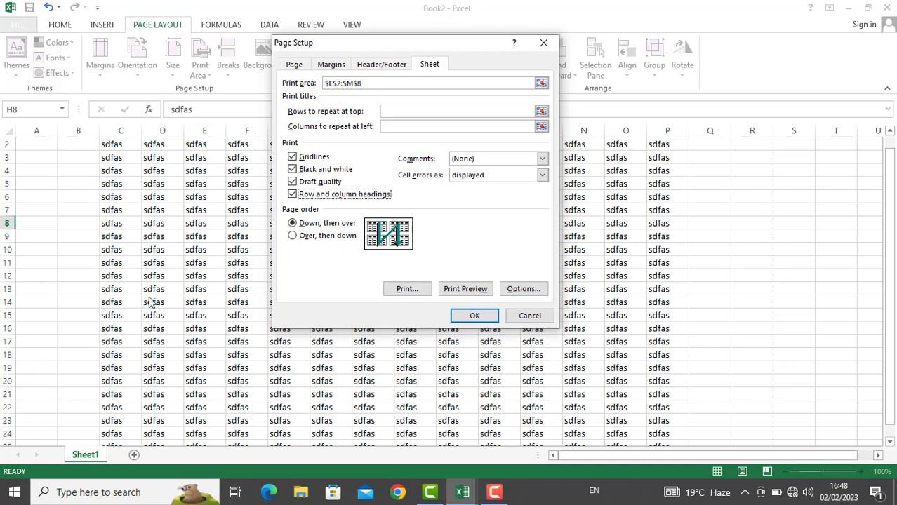
{"action": "left_click", "coordinate": [310, 238]}
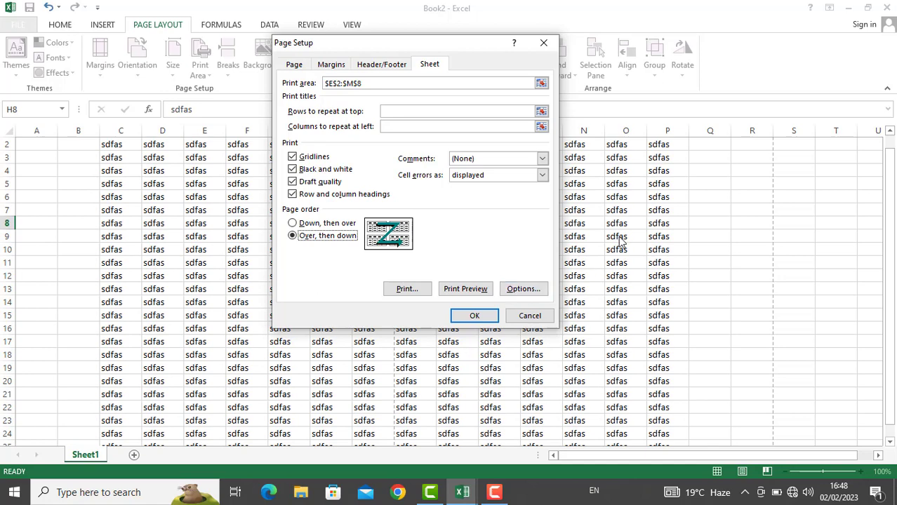
Set comments to At end of sheet and cell errors to <blank>, and dismiss Page Setup without applying
{"action": "left_click", "coordinate": [543, 160]}
{"action": "left_click", "coordinate": [543, 161]}
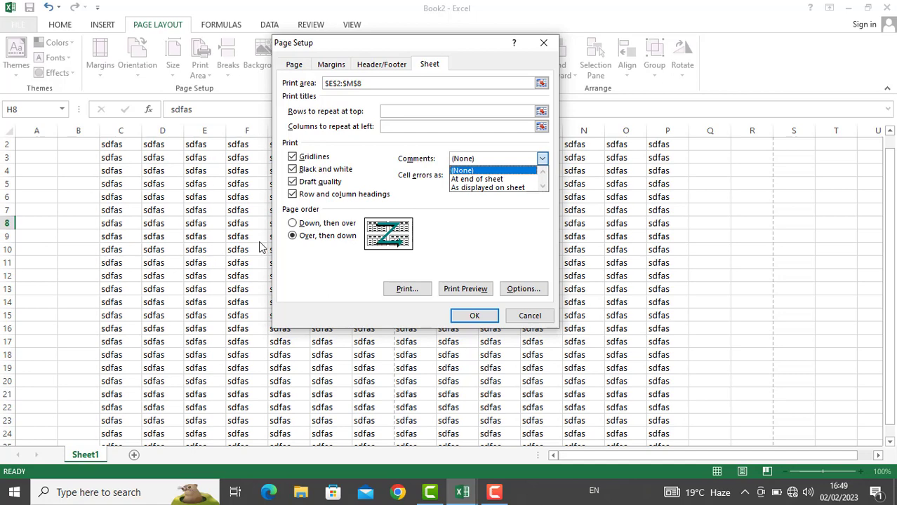
{"action": "left_click", "coordinate": [511, 181]}
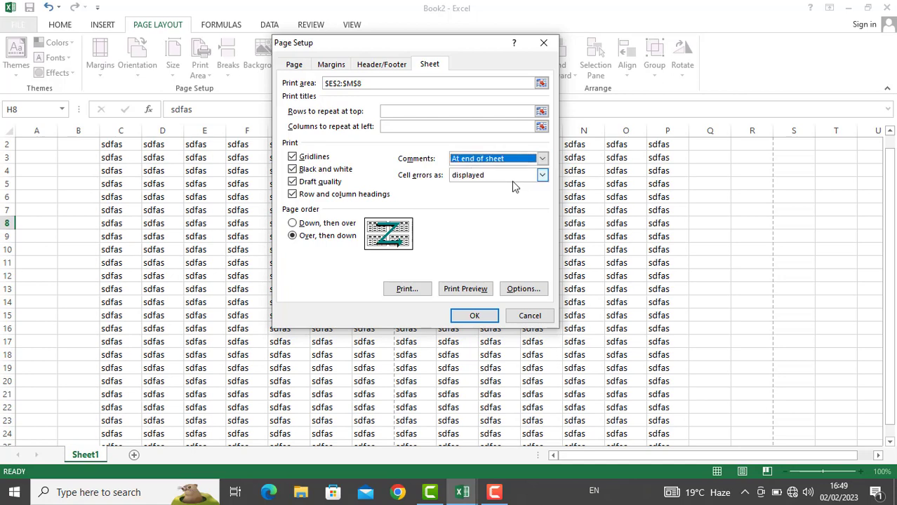
{"action": "left_click", "coordinate": [470, 181]}
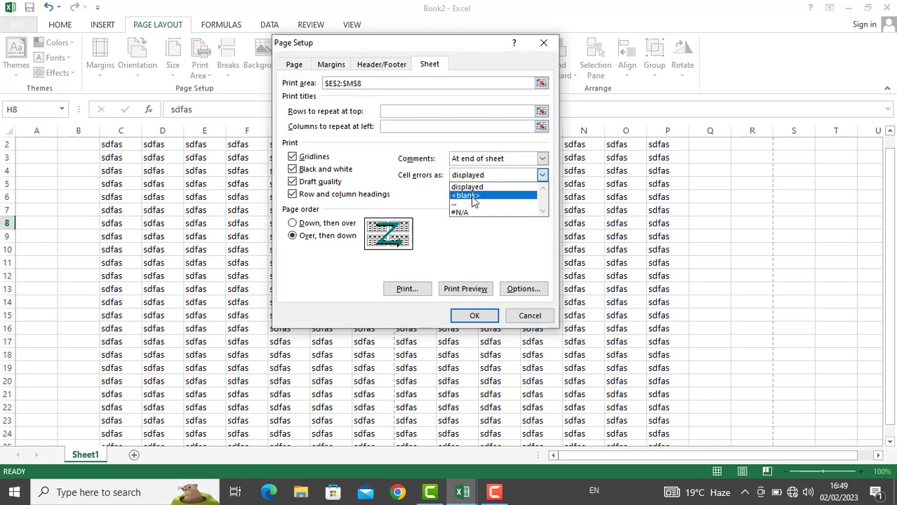
{"action": "left_click", "coordinate": [473, 197]}
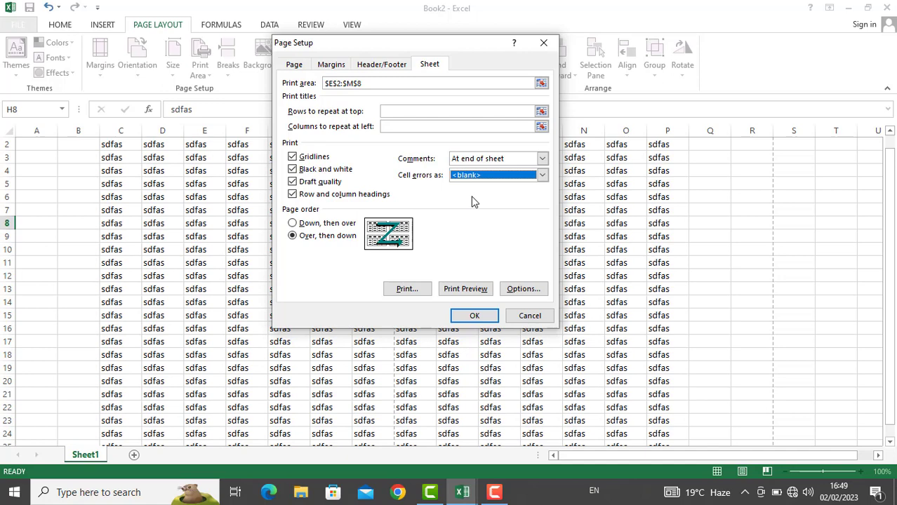
{"action": "key", "text": "Escape"}
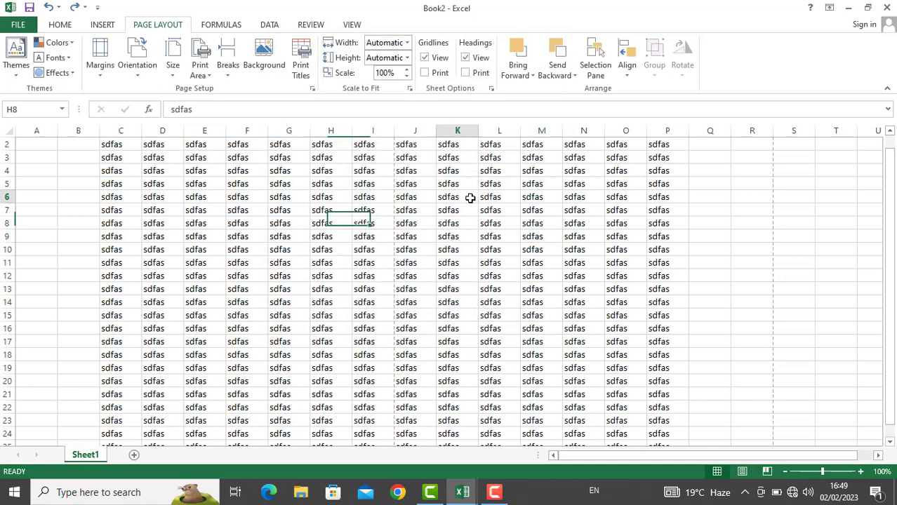
With cell K6 selected, enable printing of the sheet's gridlines, and hide the row and column headings and show them again
{"action": "left_click", "coordinate": [470, 196]}
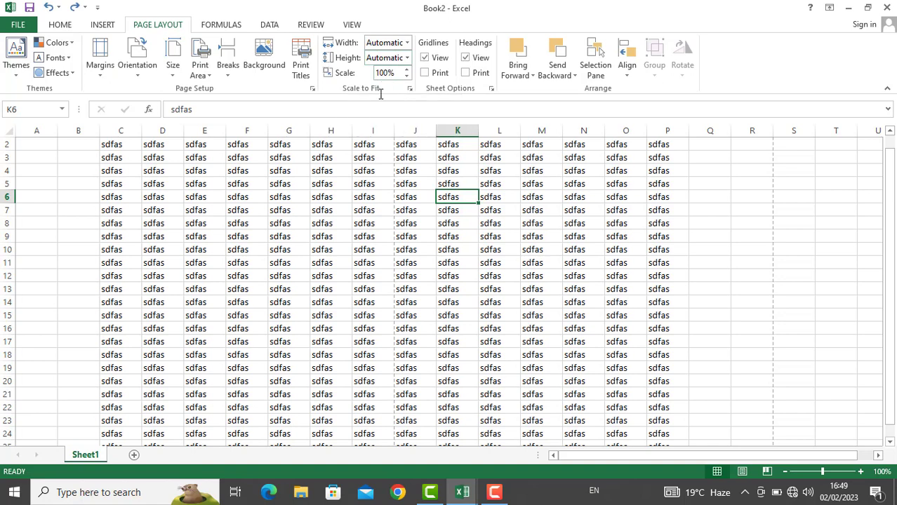
{"action": "left_click", "coordinate": [439, 58]}
{"action": "left_click", "coordinate": [440, 60]}
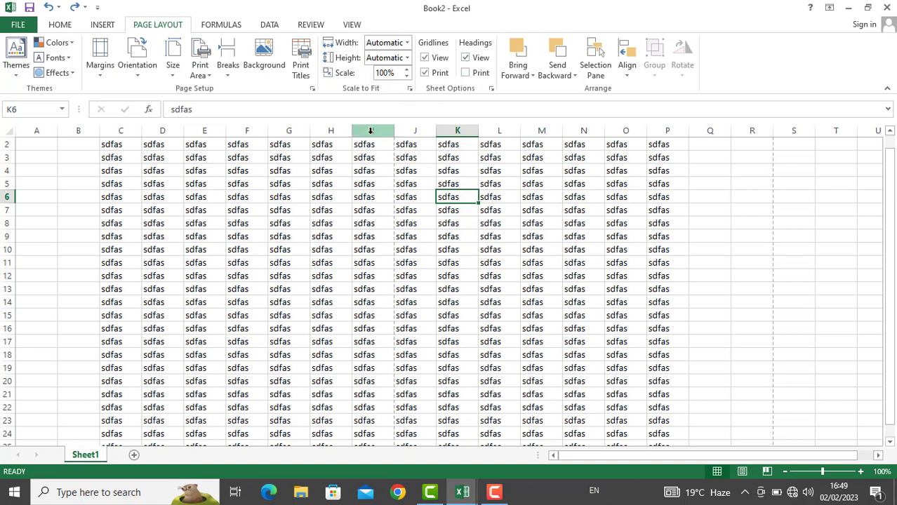
{"action": "left_click", "coordinate": [480, 60]}
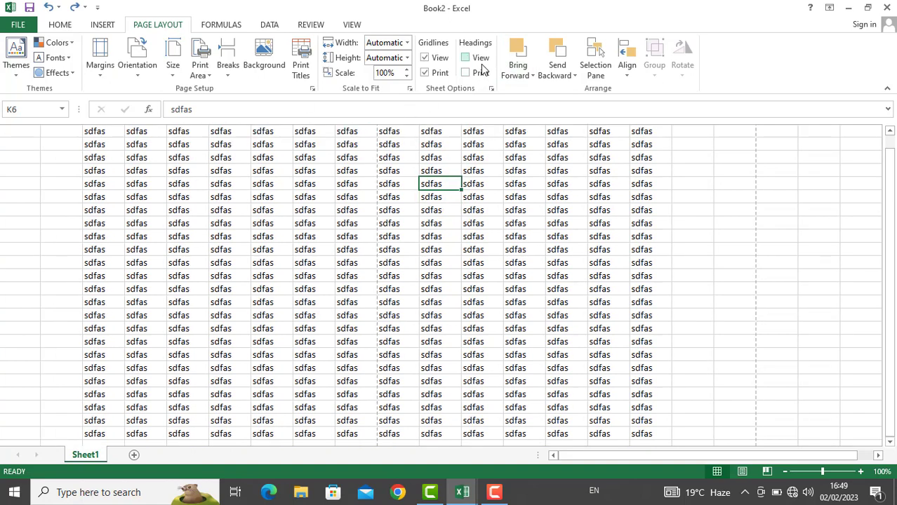
{"action": "left_click", "coordinate": [480, 60]}
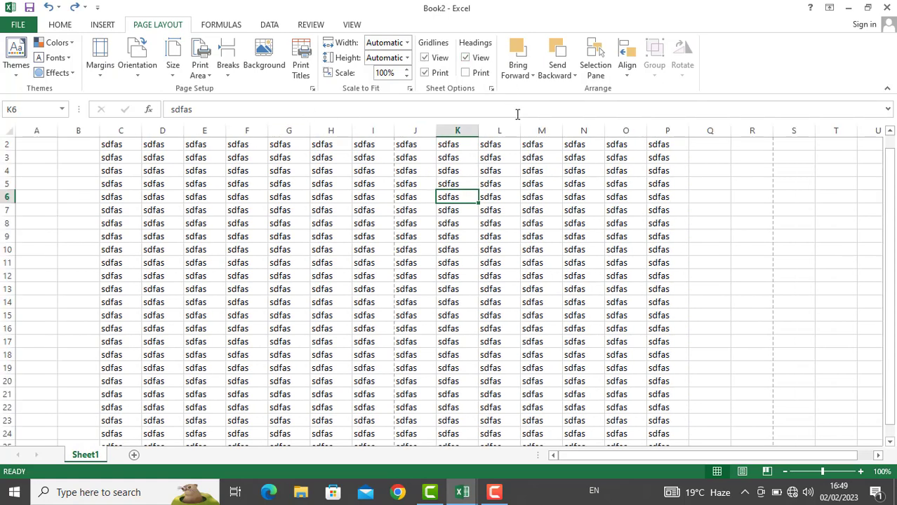
Create a new blank workbook and draw a rounded rectangle about 5.4 cm high and 21.3 cm wide on its sheet
{"action": "key", "text": "ctrl+n"}
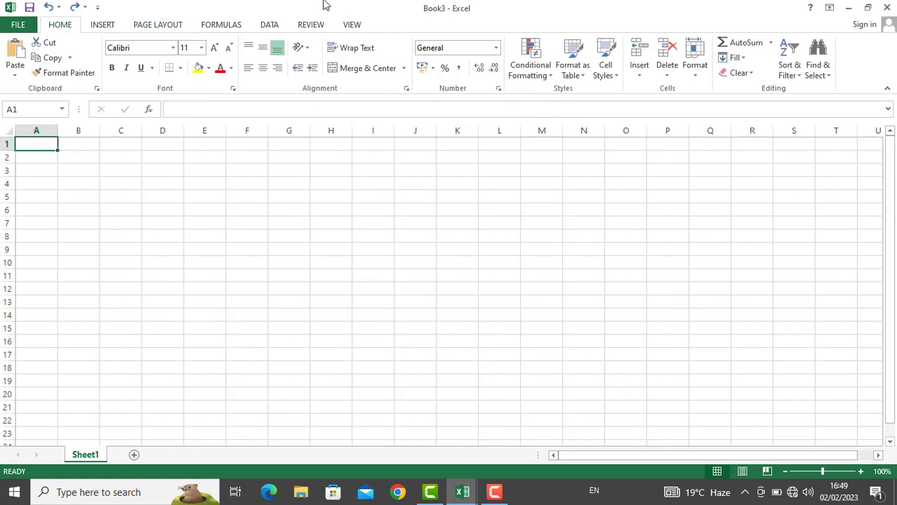
{"action": "left_click", "coordinate": [159, 25]}
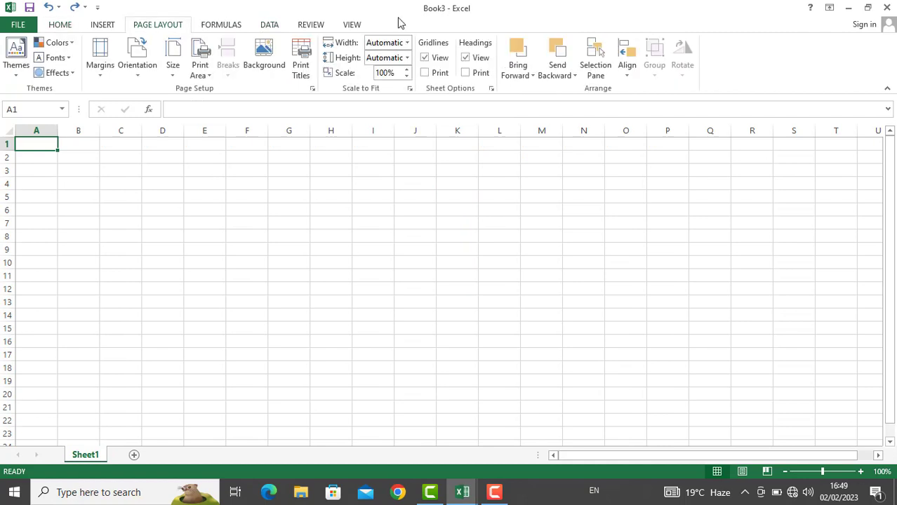
{"action": "left_click", "coordinate": [106, 25]}
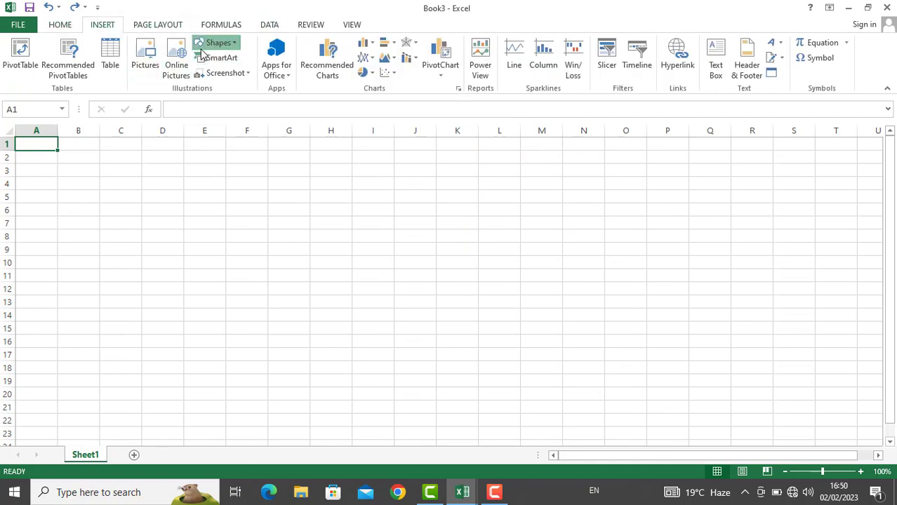
{"action": "left_click", "coordinate": [217, 43]}
{"action": "left_click", "coordinate": [251, 83]}
{"action": "left_click_drag", "start_coordinate": [135, 178], "coordinate": [664, 312]}
Make two offset duplicates of the rounded rectangle, the first in a solid black shape style and the second in solid orange
{"action": "key", "text": "ctrl+d"}
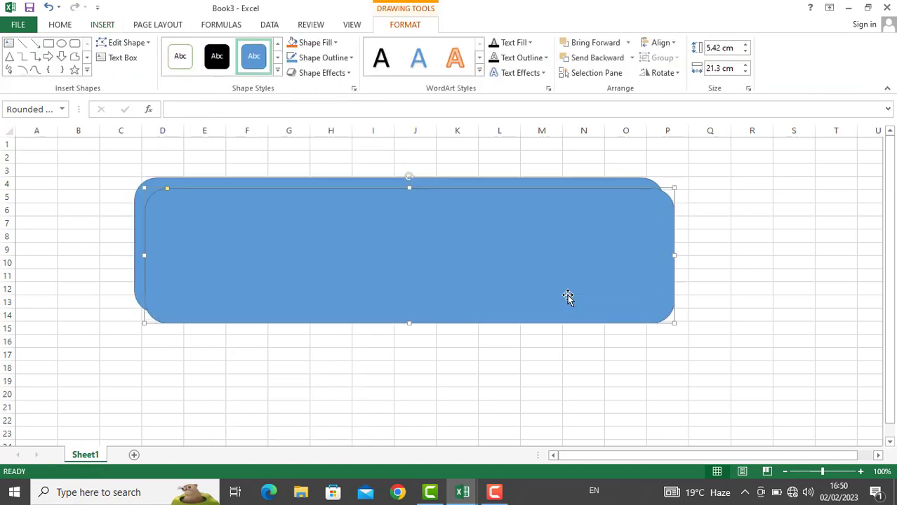
{"action": "left_click", "coordinate": [215, 57]}
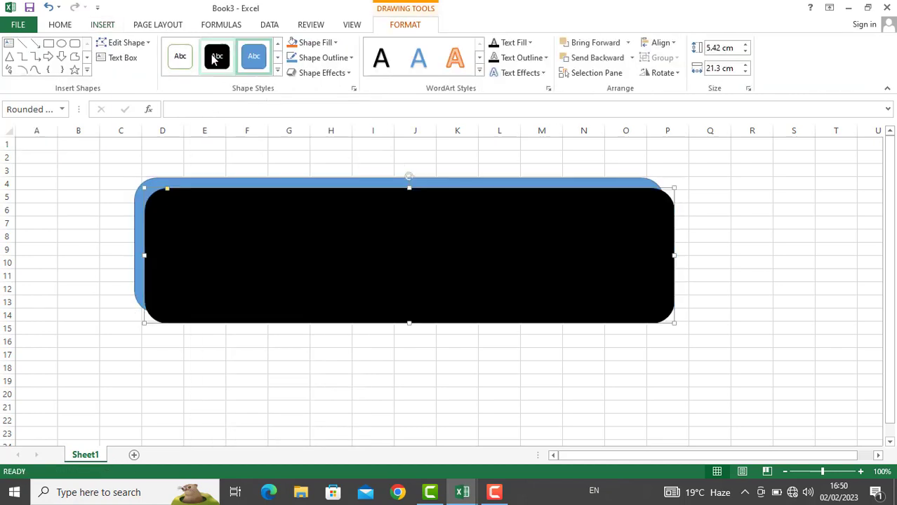
{"action": "left_click", "coordinate": [253, 56]}
{"action": "left_click", "coordinate": [277, 71]}
{"action": "left_click", "coordinate": [241, 147]}
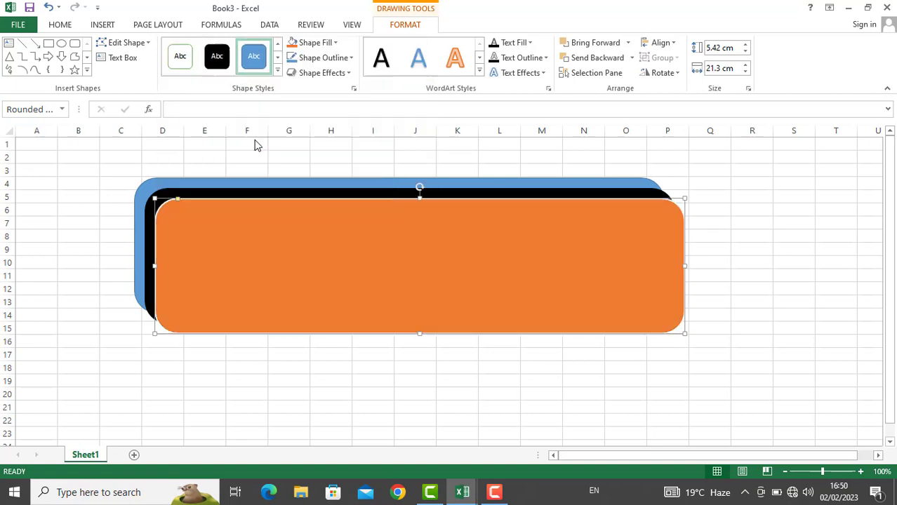
Bring the blue rounded rectangle forward one level, then send it backward one level
{"action": "left_click", "coordinate": [232, 181]}
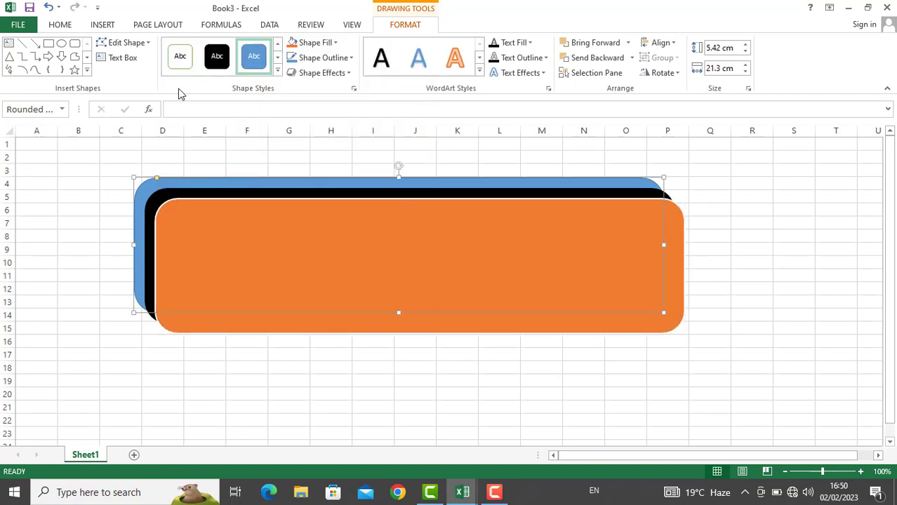
{"action": "left_click", "coordinate": [158, 25]}
{"action": "left_click", "coordinate": [523, 76]}
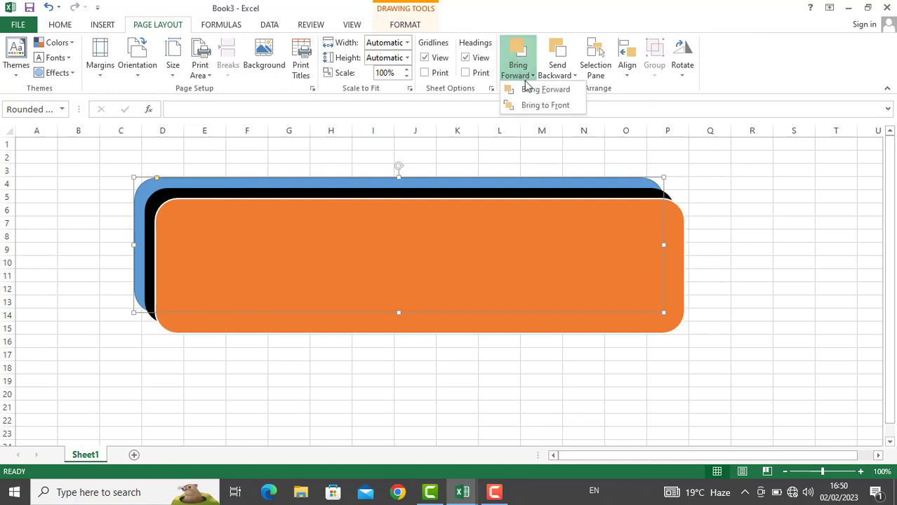
{"action": "left_click", "coordinate": [527, 91]}
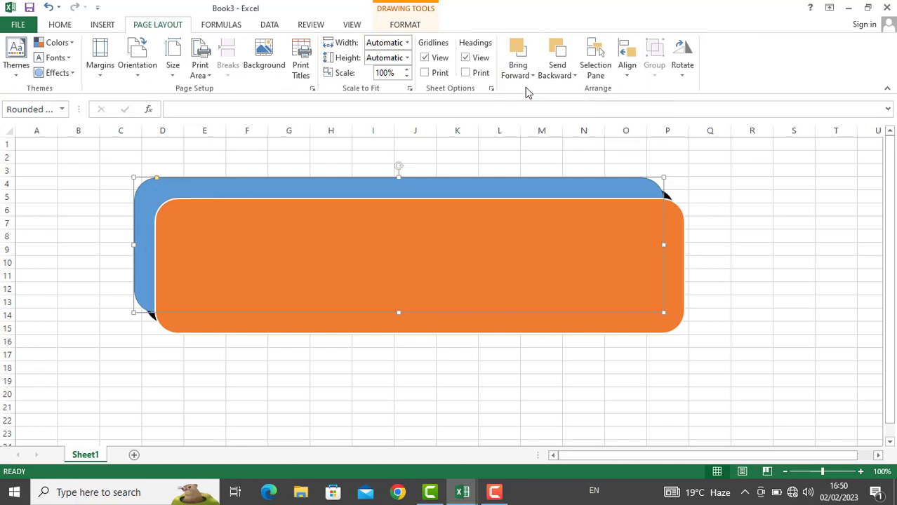
{"action": "left_click", "coordinate": [543, 78]}
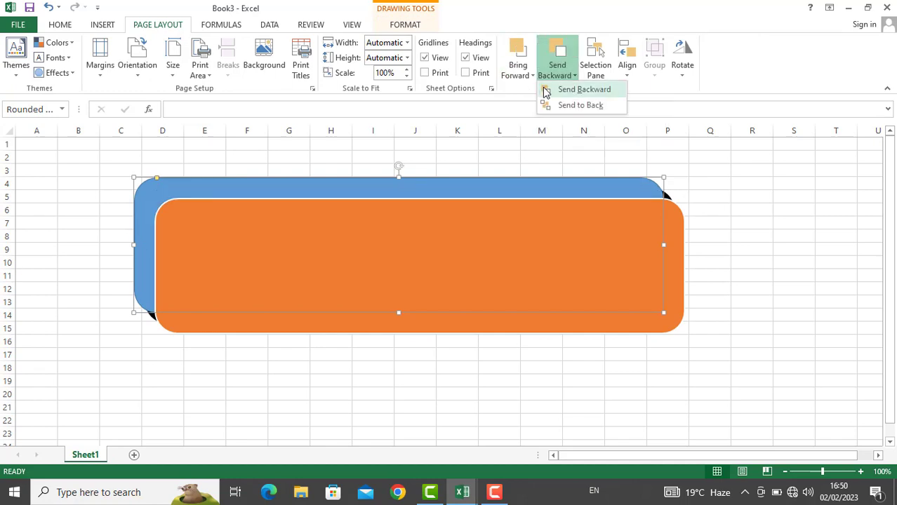
{"action": "left_click", "coordinate": [546, 92]}
Bring the blue rounded rectangle to the front of the stack, then send it to the back
{"action": "left_click", "coordinate": [527, 76]}
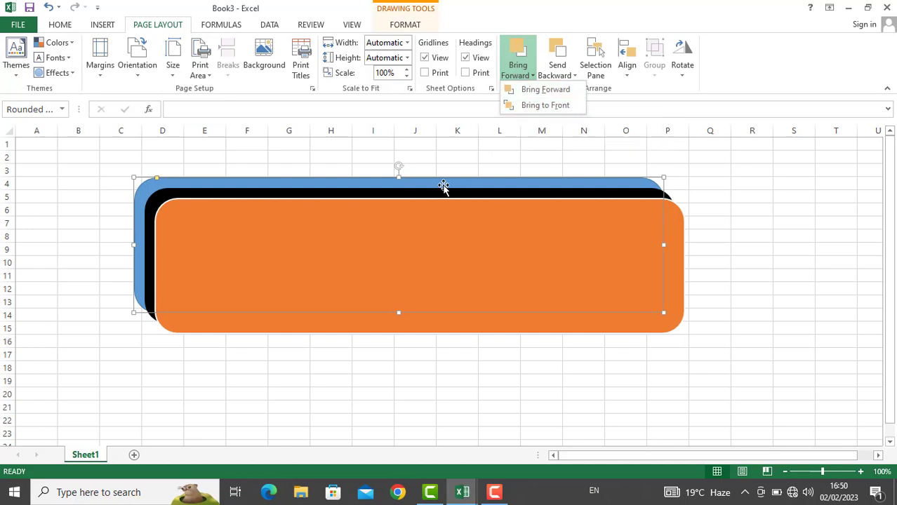
{"action": "left_click", "coordinate": [544, 105]}
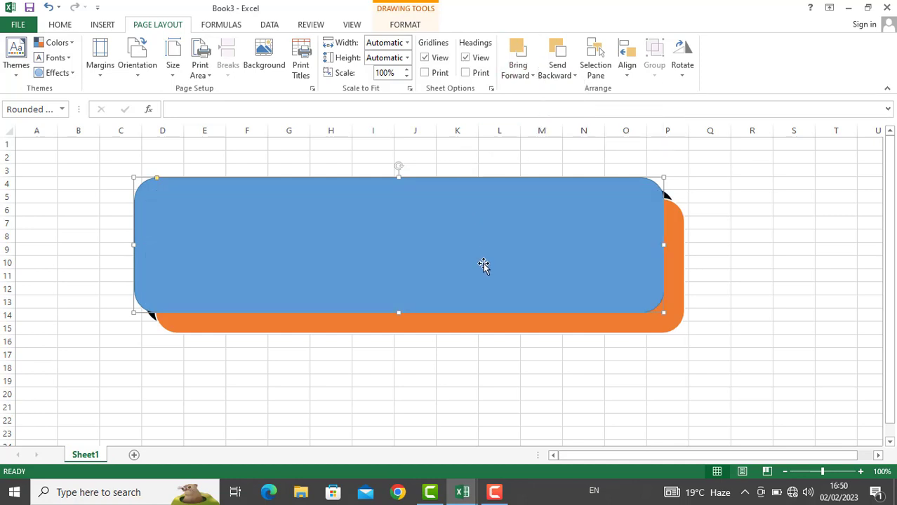
{"action": "left_click", "coordinate": [565, 77]}
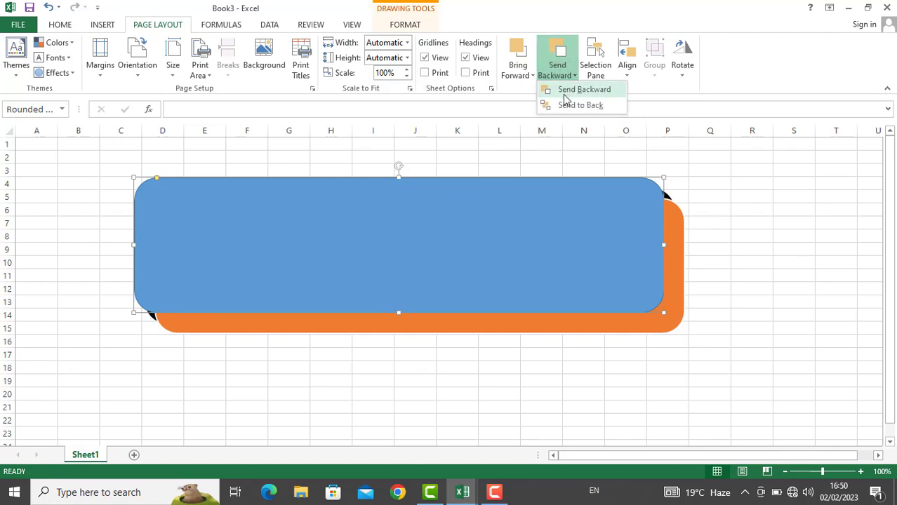
{"action": "left_click", "coordinate": [567, 105]}
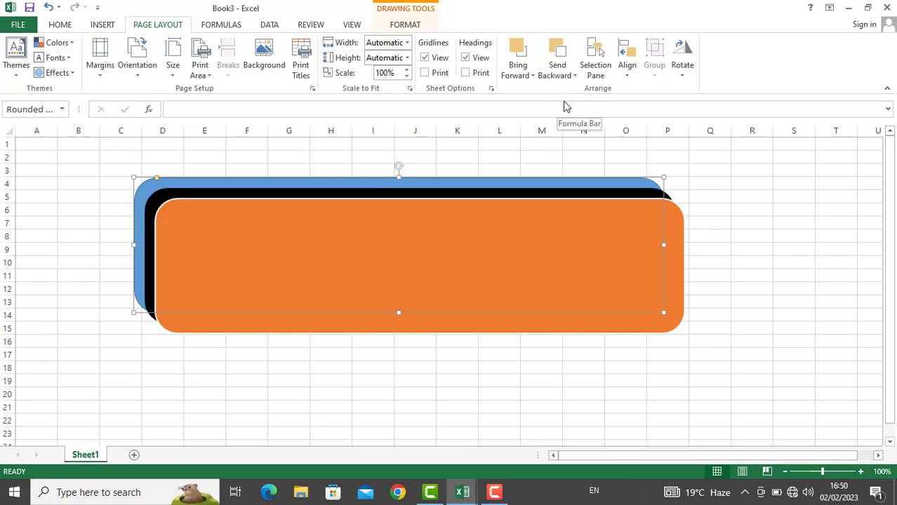
Hide all shapes on the sheet through the Selection Pane, show them all again, and close the pane
{"action": "left_click", "coordinate": [595, 67]}
{"action": "left_click", "coordinate": [810, 163]}
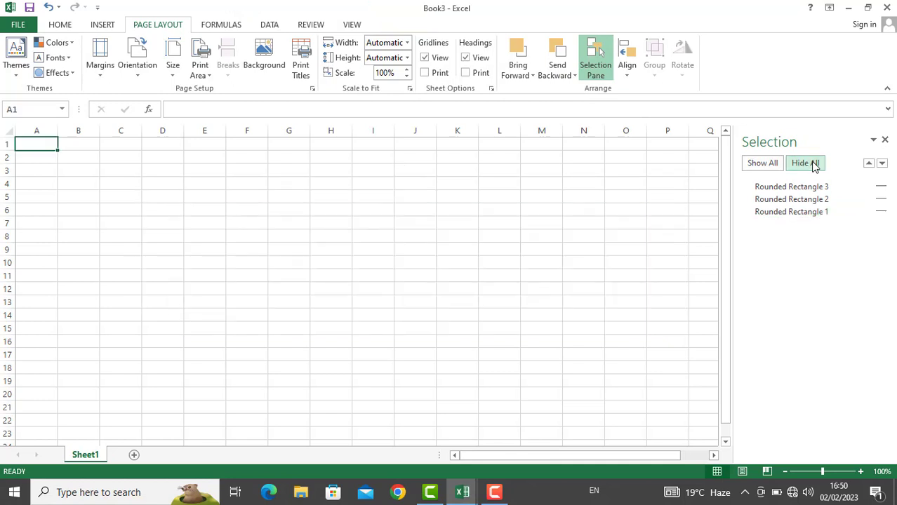
{"action": "left_click", "coordinate": [766, 164]}
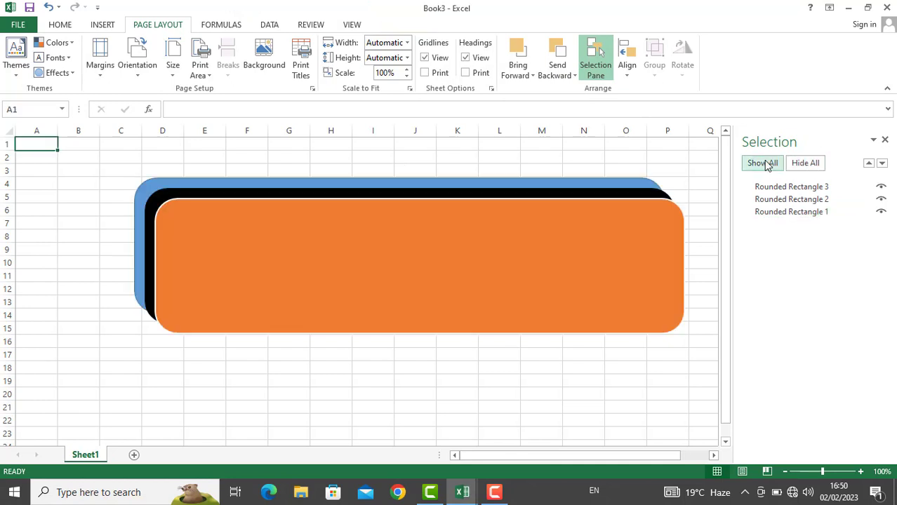
{"action": "left_click", "coordinate": [884, 140]}
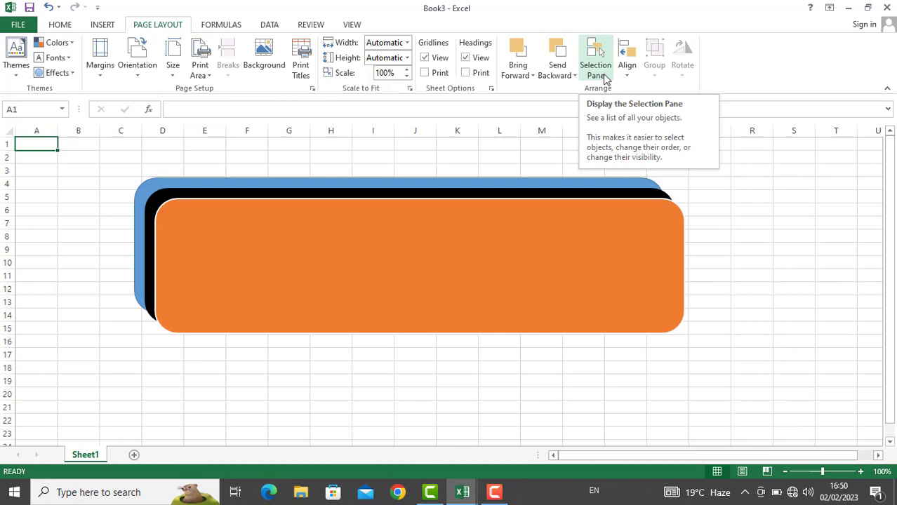
Select the orange, black and blue rounded rectangles together and apply Align Center and Align Top to them
{"action": "left_click", "coordinate": [627, 70]}
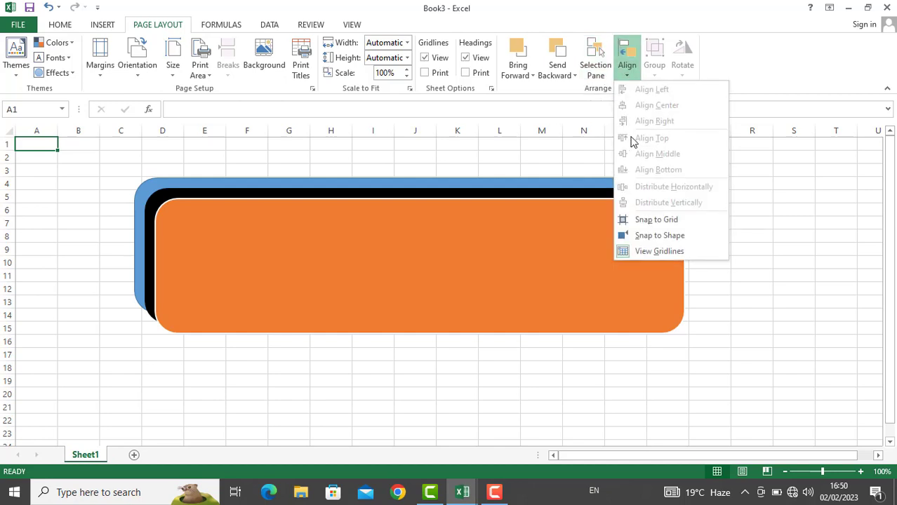
{"action": "left_click", "coordinate": [453, 234]}
{"action": "left_click", "coordinate": [452, 233]}
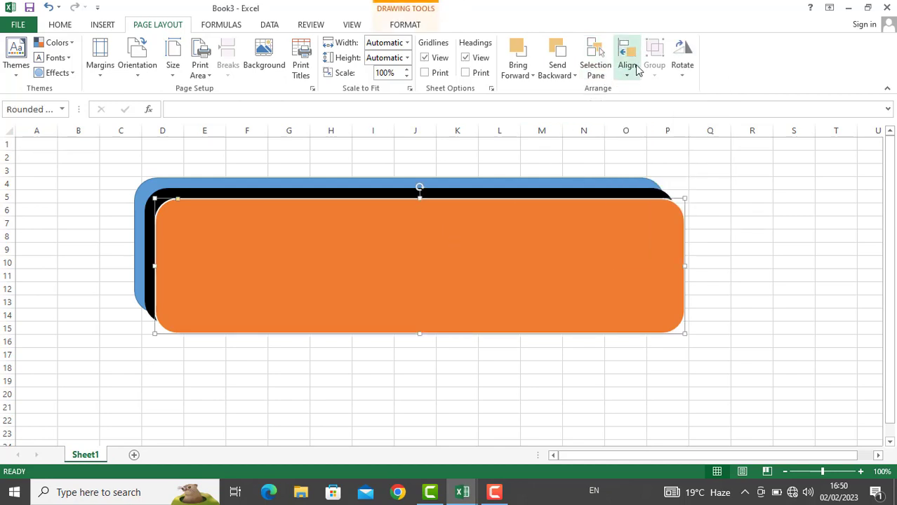
{"action": "left_click", "coordinate": [627, 67]}
{"action": "left_click", "coordinate": [474, 206]}
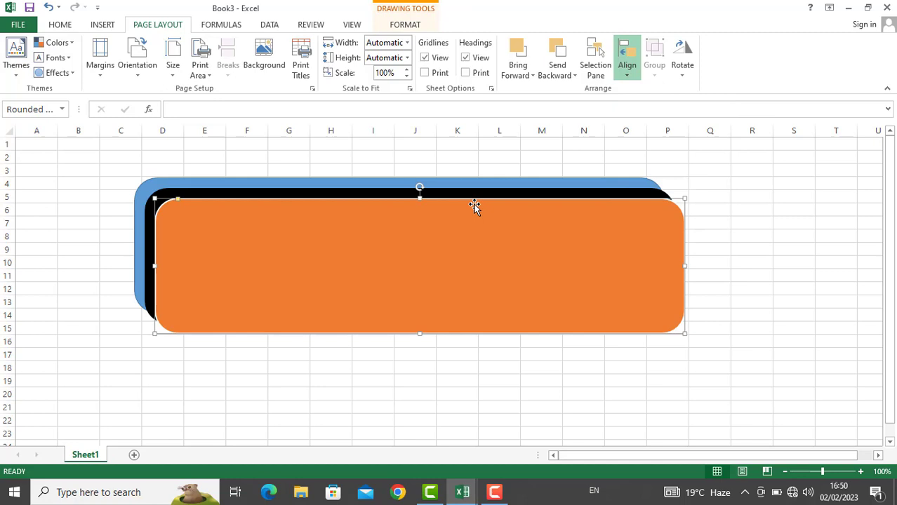
{"action": "left_click", "coordinate": [420, 186], "text": "shift"}
{"action": "left_click", "coordinate": [422, 191], "text": "shift"}
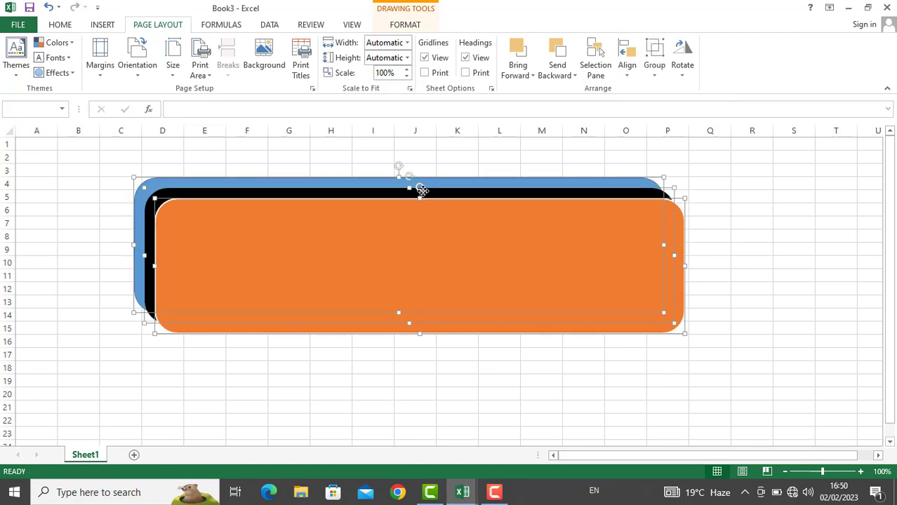
{"action": "left_click", "coordinate": [630, 70]}
{"action": "left_click", "coordinate": [640, 104]}
{"action": "left_click", "coordinate": [627, 70]}
{"action": "left_click", "coordinate": [641, 135]}
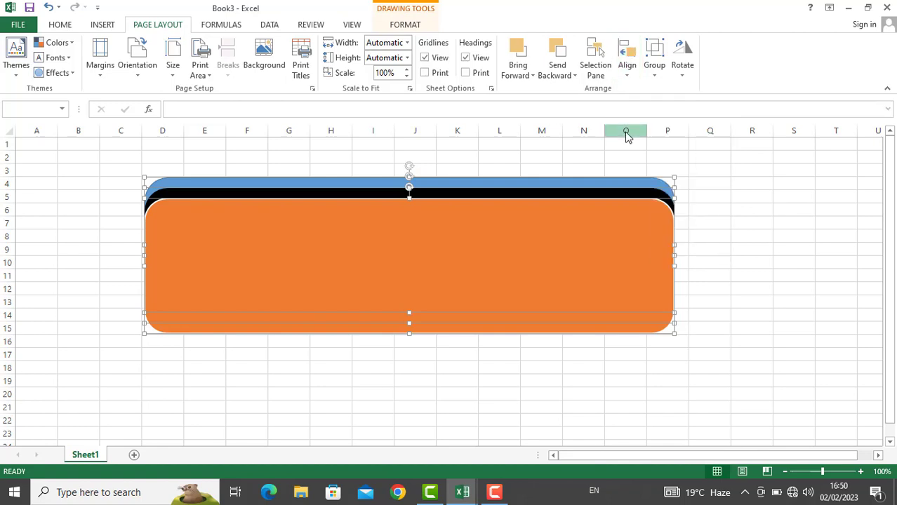
Stagger the shapes by moving the orange rectangle down to start at row 10 and the black one to start at row 5
{"action": "left_click", "coordinate": [691, 196]}
{"action": "left_click_drag", "start_coordinate": [581, 292], "coordinate": [560, 373]}
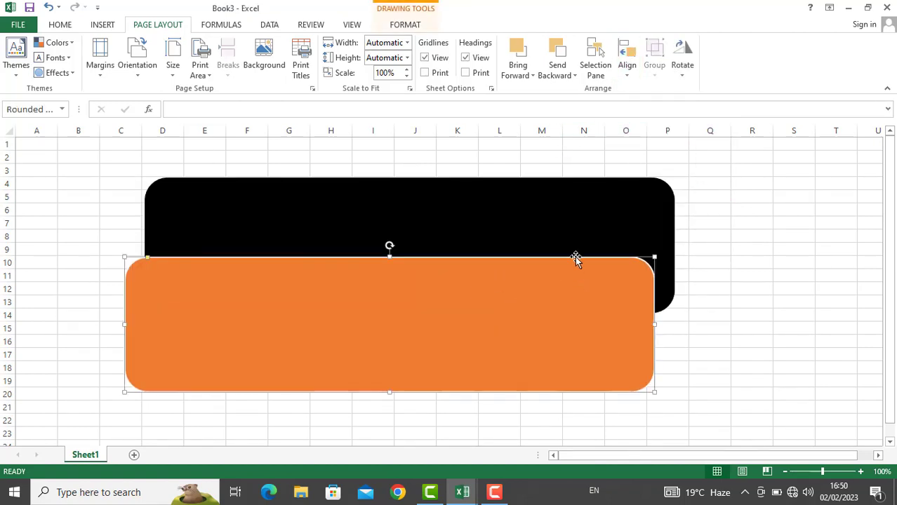
{"action": "left_click_drag", "start_coordinate": [571, 236], "coordinate": [563, 252]}
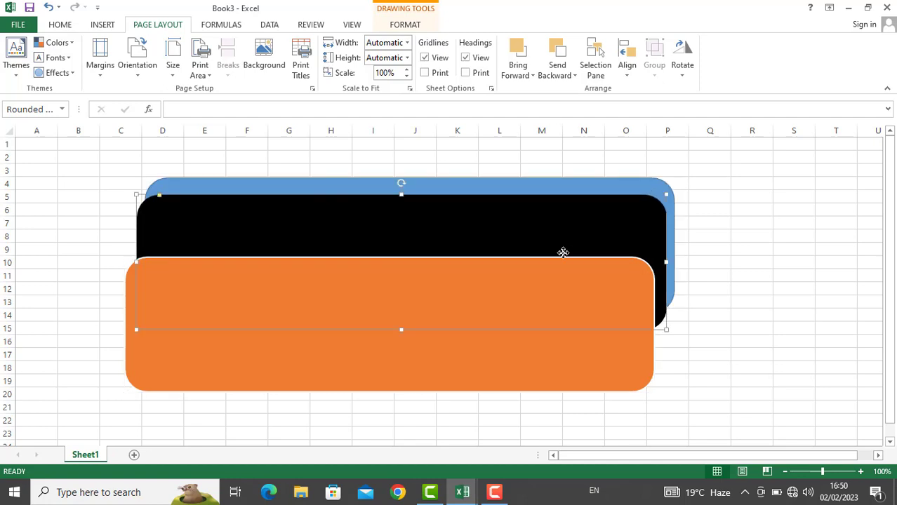
{"action": "left_click", "coordinate": [535, 307]}
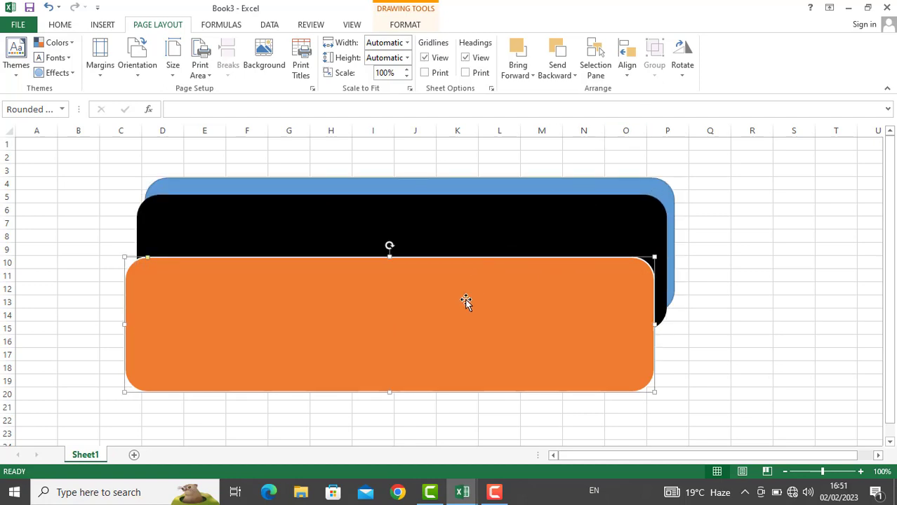
{"action": "key", "text": "Escape"}
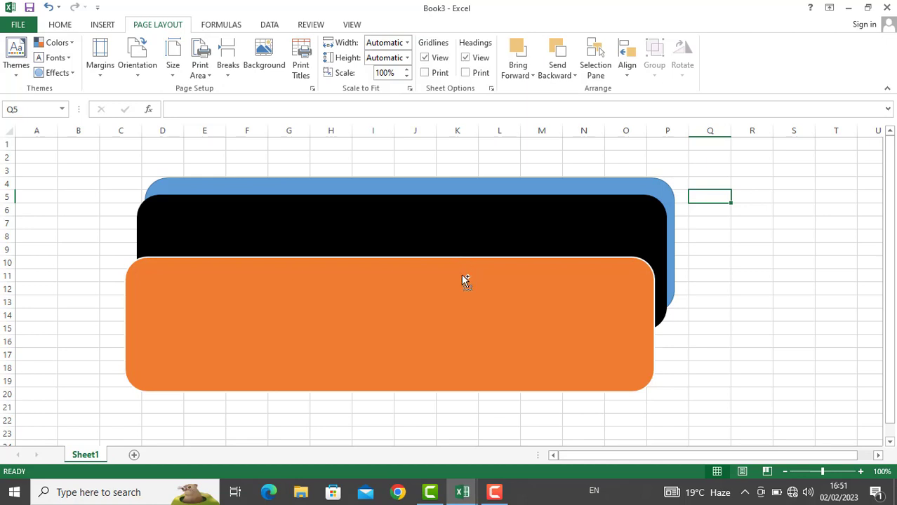
Group the three rounded rectangles and move the group slightly up so the blue shape starts at row 3
{"action": "left_click", "coordinate": [463, 279]}
{"action": "left_click", "coordinate": [465, 231], "text": "shift"}
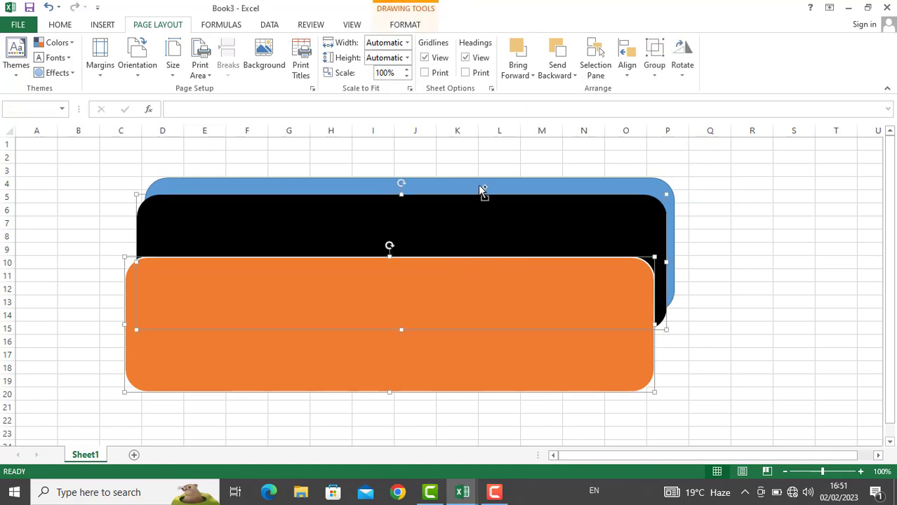
{"action": "left_click", "coordinate": [482, 191], "text": "shift"}
{"action": "left_click", "coordinate": [654, 67]}
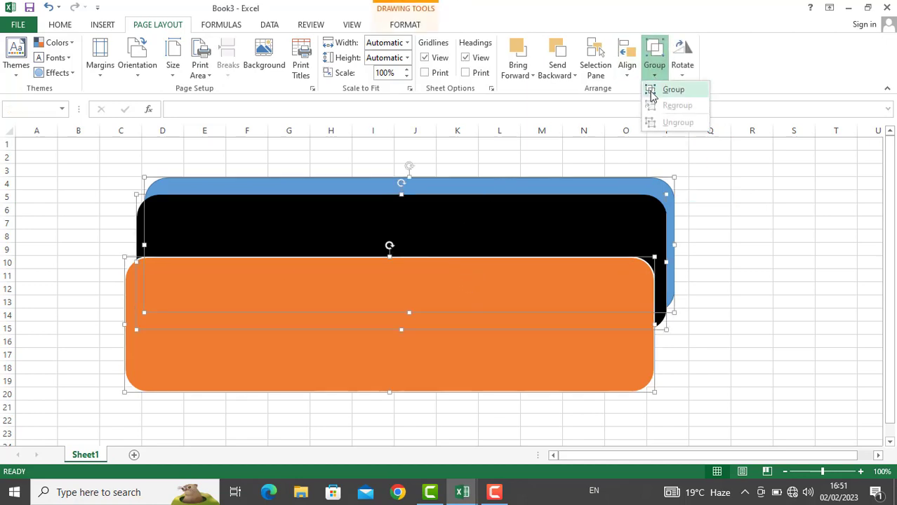
{"action": "left_click", "coordinate": [651, 96]}
{"action": "mouse_move", "coordinate": [472, 245]}
{"action": "left_mouse_down"}
{"action": "mouse_move", "coordinate": [634, 202]}
{"action": "mouse_move", "coordinate": [538, 241]}
{"action": "mouse_move", "coordinate": [459, 250]}
{"action": "mouse_move", "coordinate": [364, 288]}
{"action": "mouse_move", "coordinate": [483, 230]}
{"action": "mouse_move", "coordinate": [463, 235]}
{"action": "left_mouse_up"}
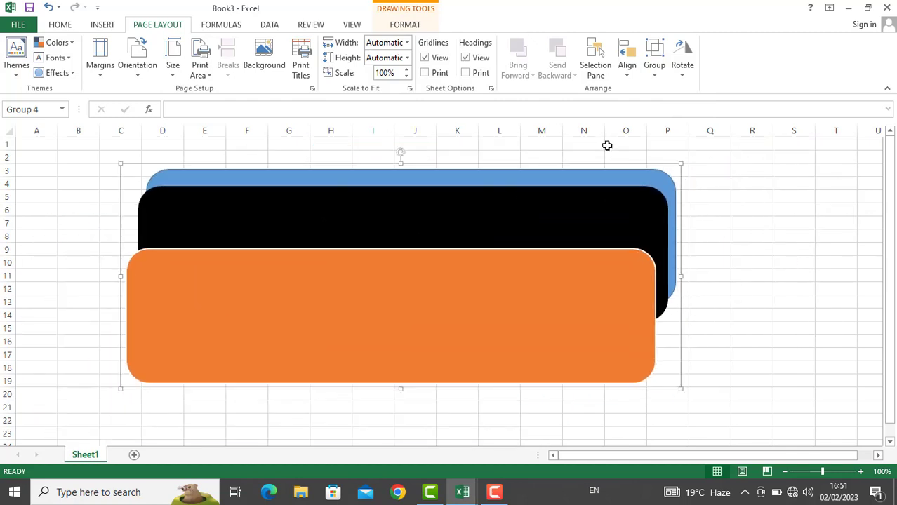
Ungroup the three rounded rectangles and move only the orange one up and to the left, starting at row 7
{"action": "left_click", "coordinate": [654, 70]}
{"action": "left_click", "coordinate": [653, 122]}
{"action": "left_click", "coordinate": [740, 218]}
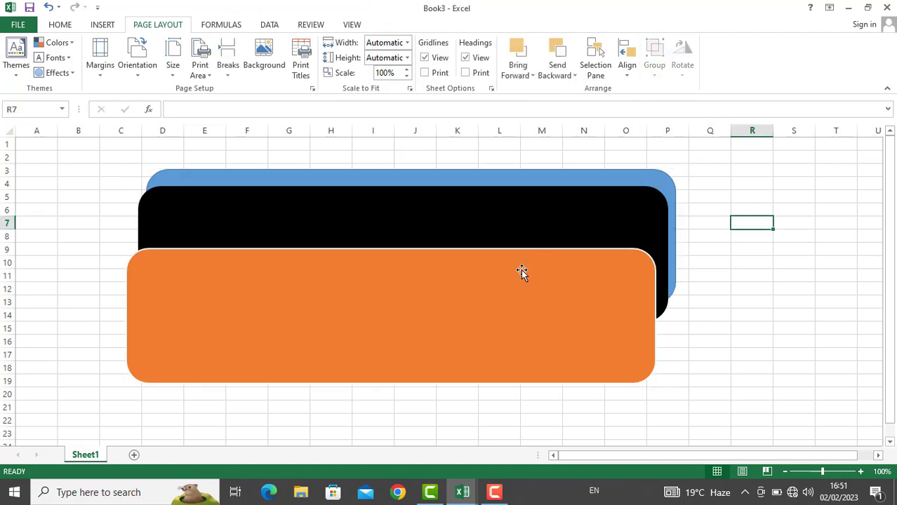
{"action": "left_click_drag", "start_coordinate": [521, 269], "coordinate": [495, 242]}
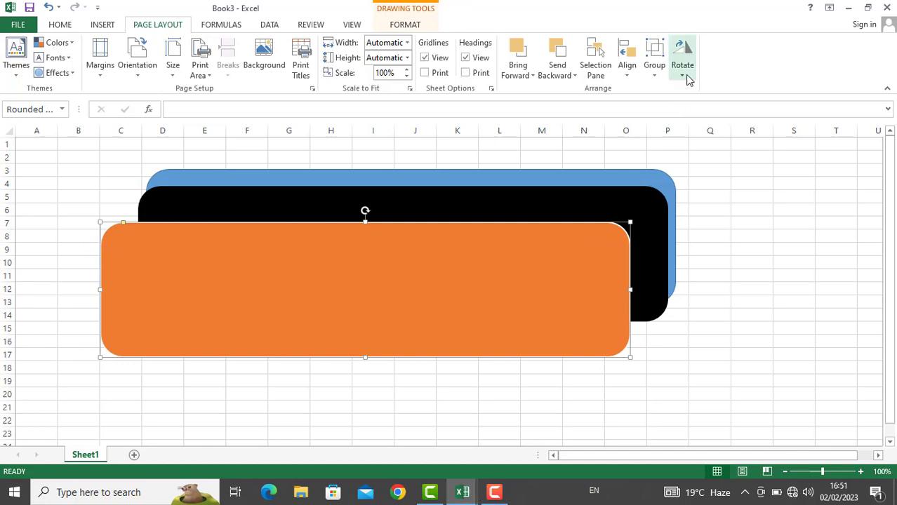
Preview the 90° rotation options on the orange rectangle without applying any
{"action": "left_click", "coordinate": [687, 79]}
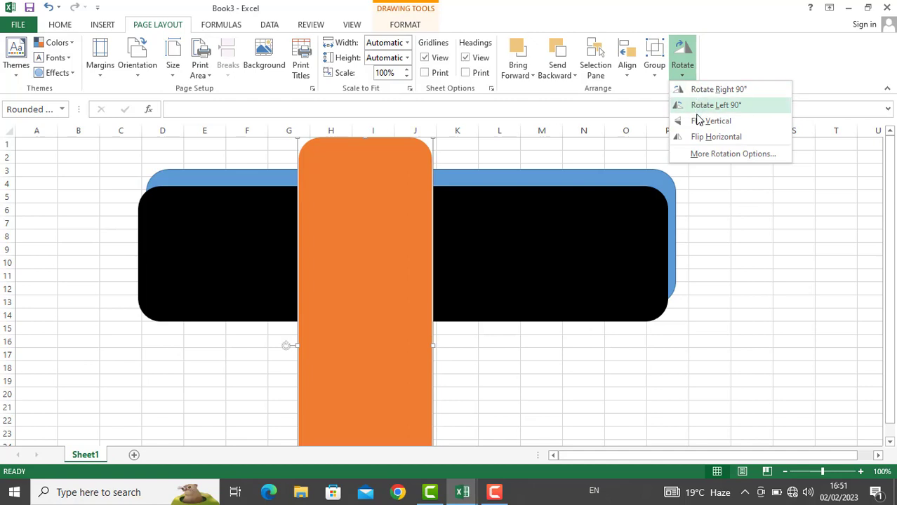
{"action": "left_click", "coordinate": [492, 216]}
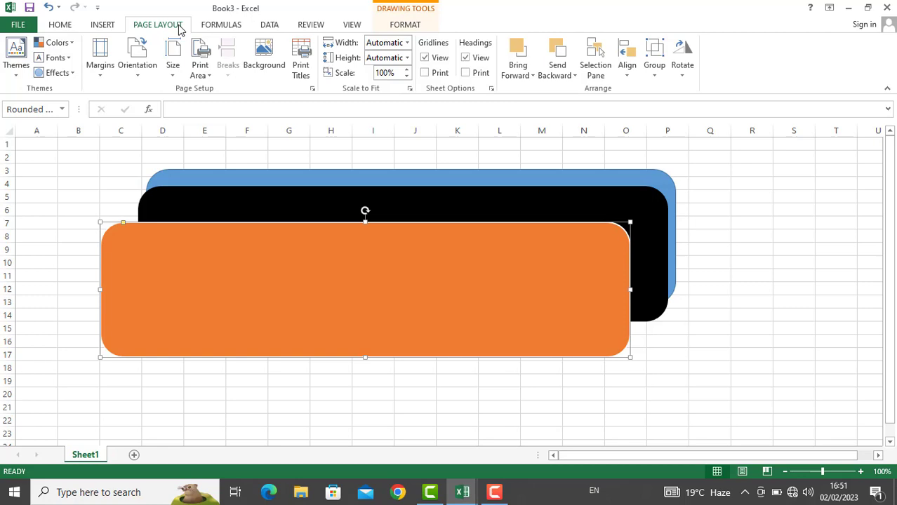
Minimize all open workbook windows to return to the desktop
{"action": "left_click", "coordinate": [846, 7]}
{"action": "left_click", "coordinate": [846, 8]}
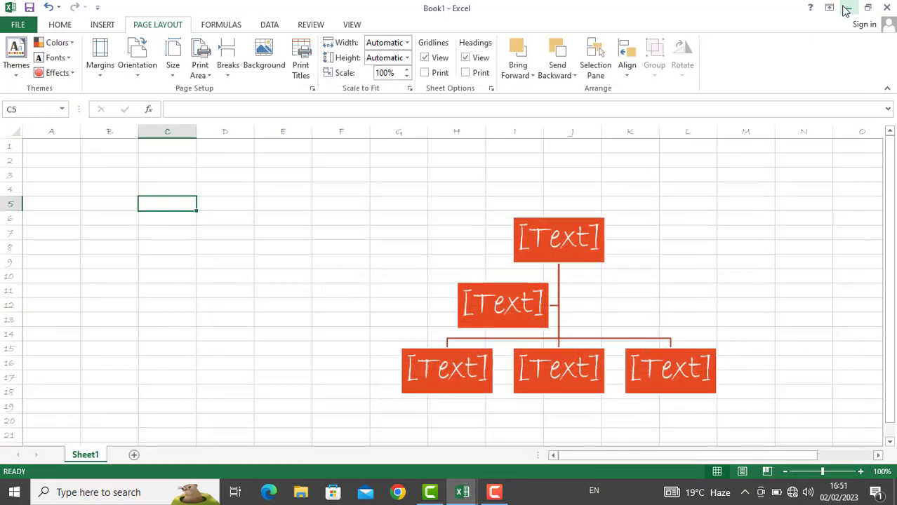
{"action": "left_click", "coordinate": [846, 8]}
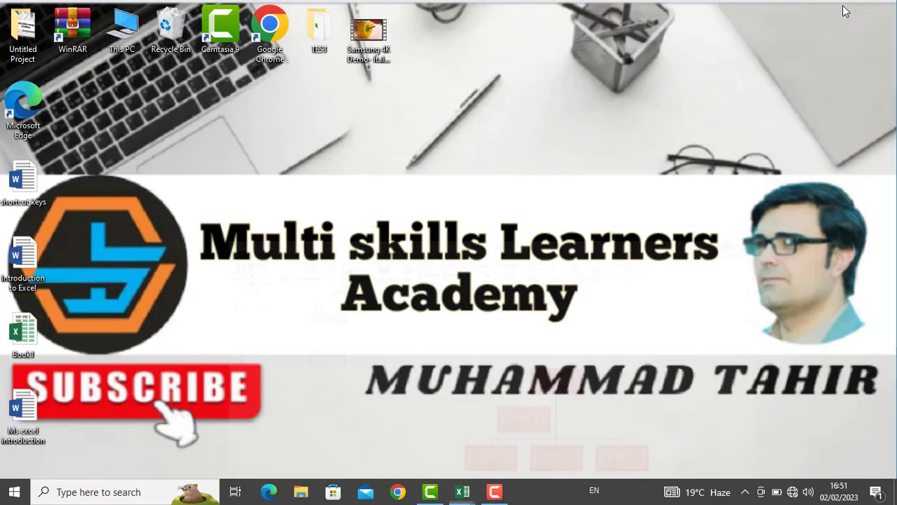